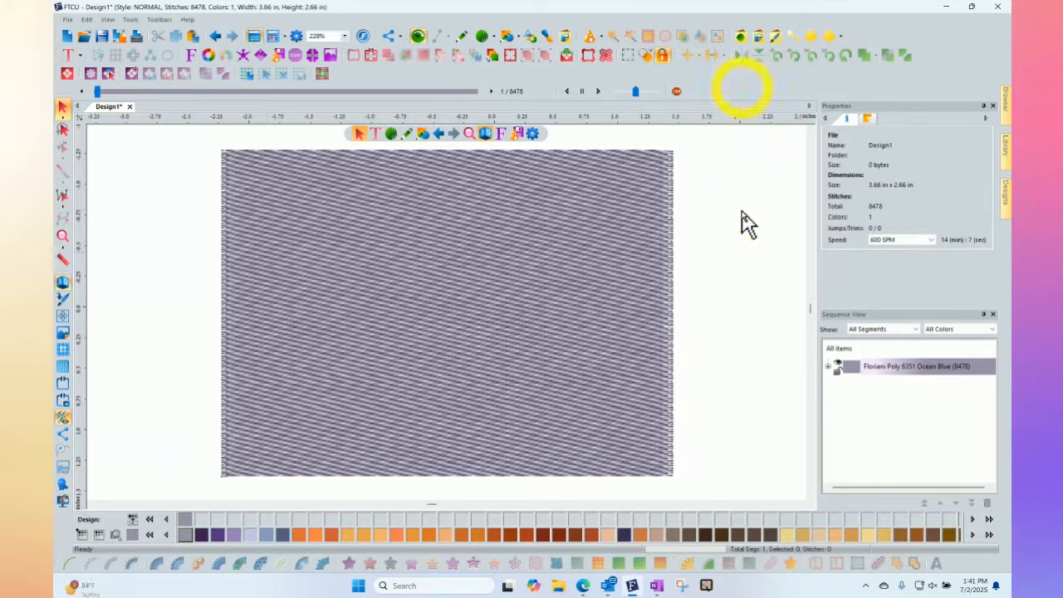
Select the rectangular fill object and apply the standard fill pattern Pattern 2 to it
left_click(315, 209)
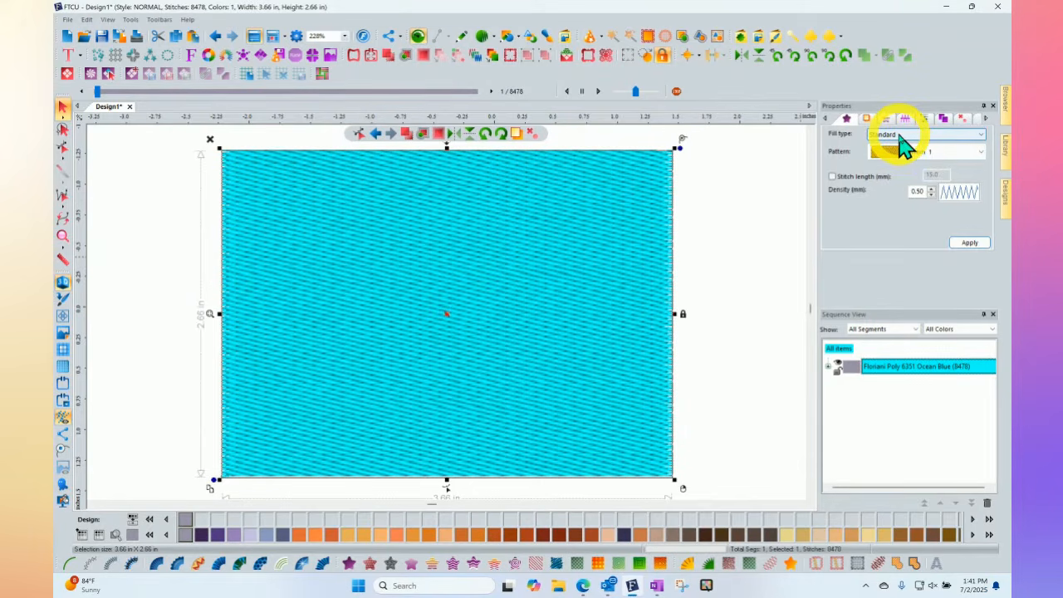
left_click(954, 161)
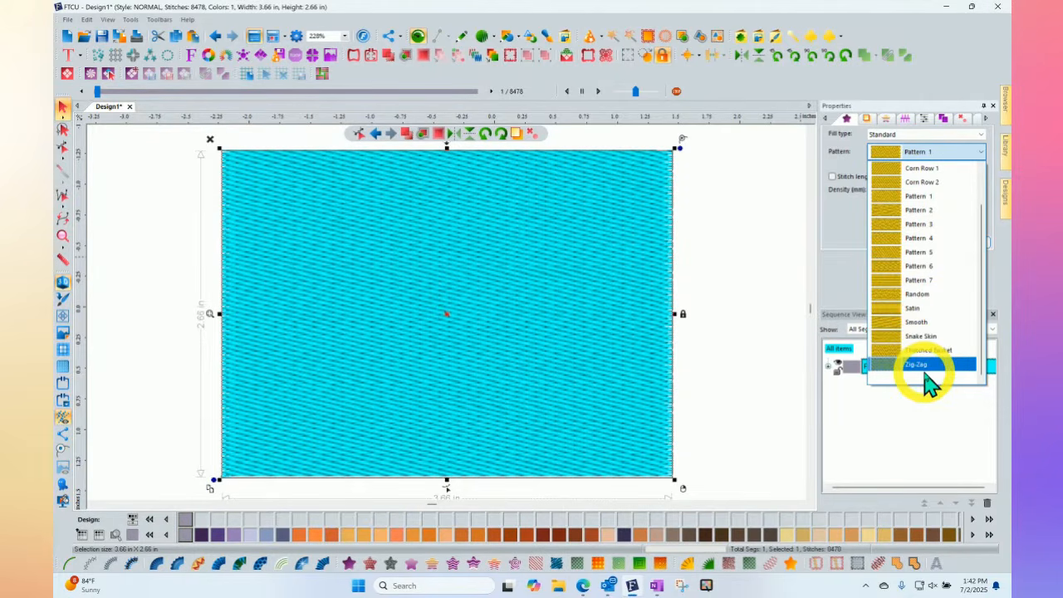
left_click(917, 213)
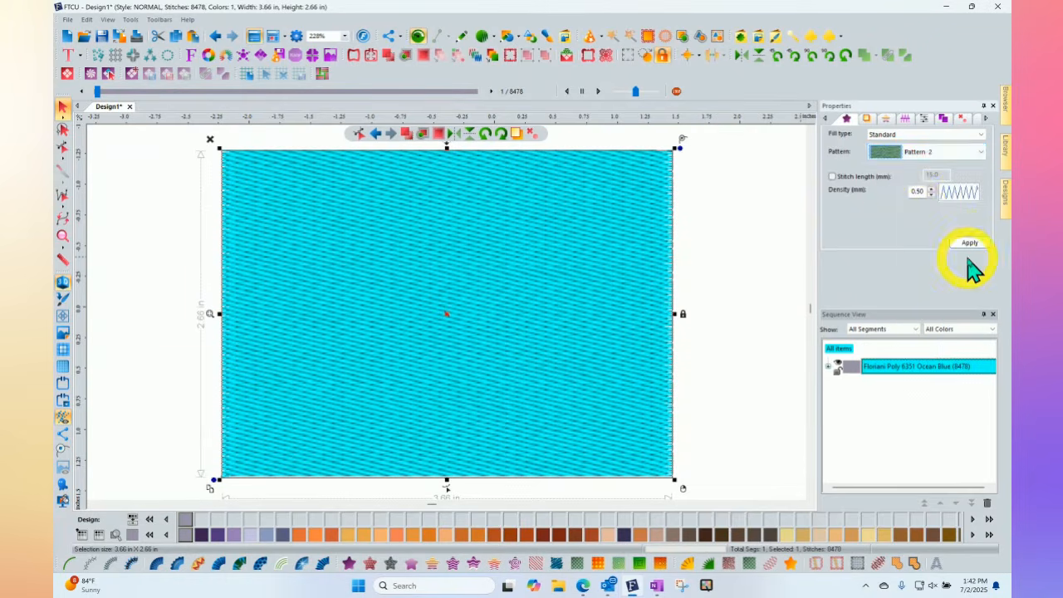
left_click(970, 241)
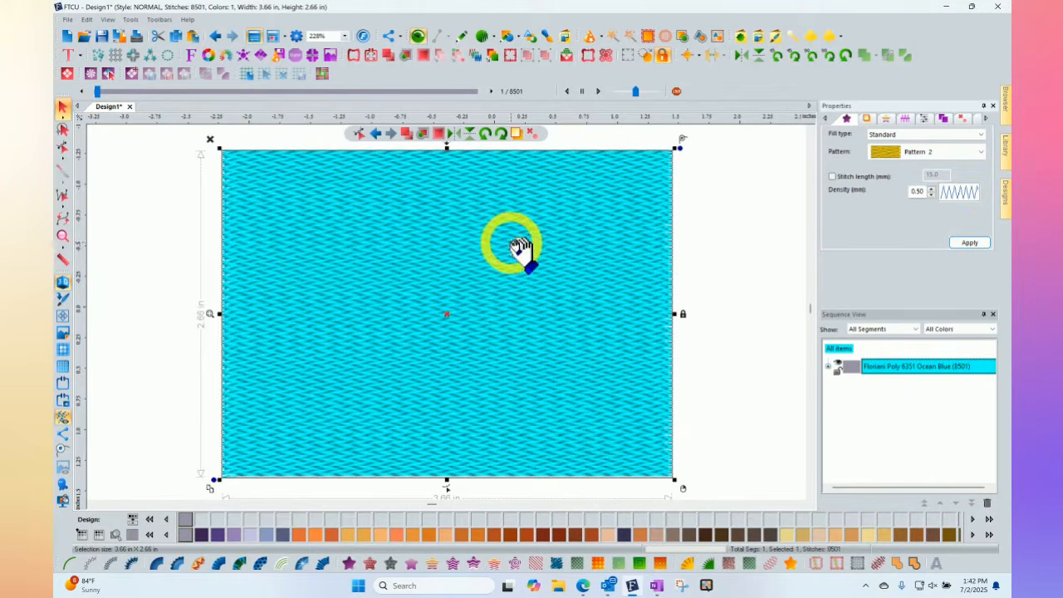
Change the rectangle's standard fill pattern to Pattern 3 and apply it
left_click(927, 158)
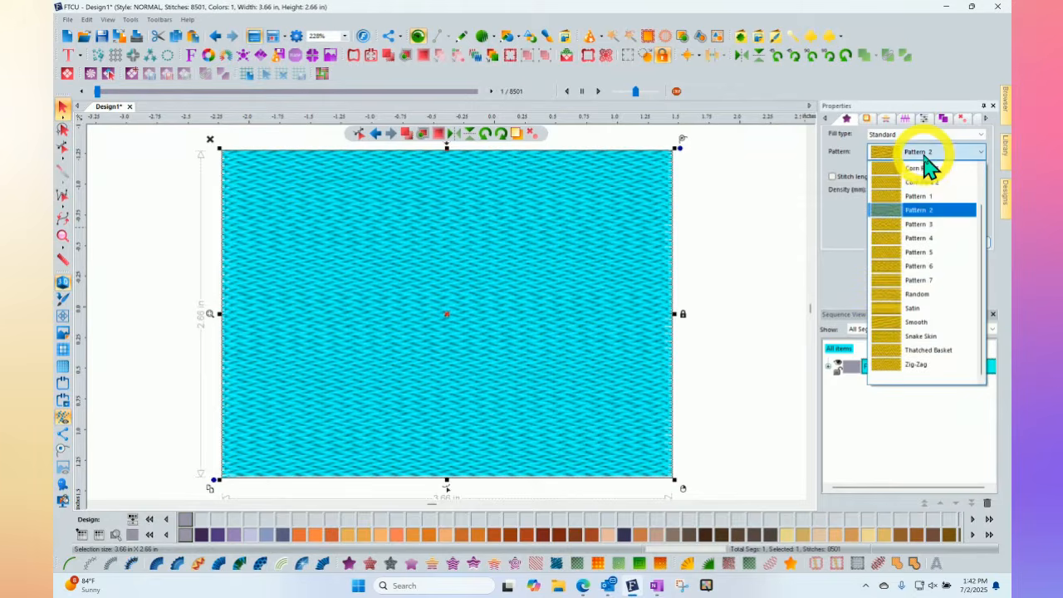
left_click(915, 219)
left_click(968, 243)
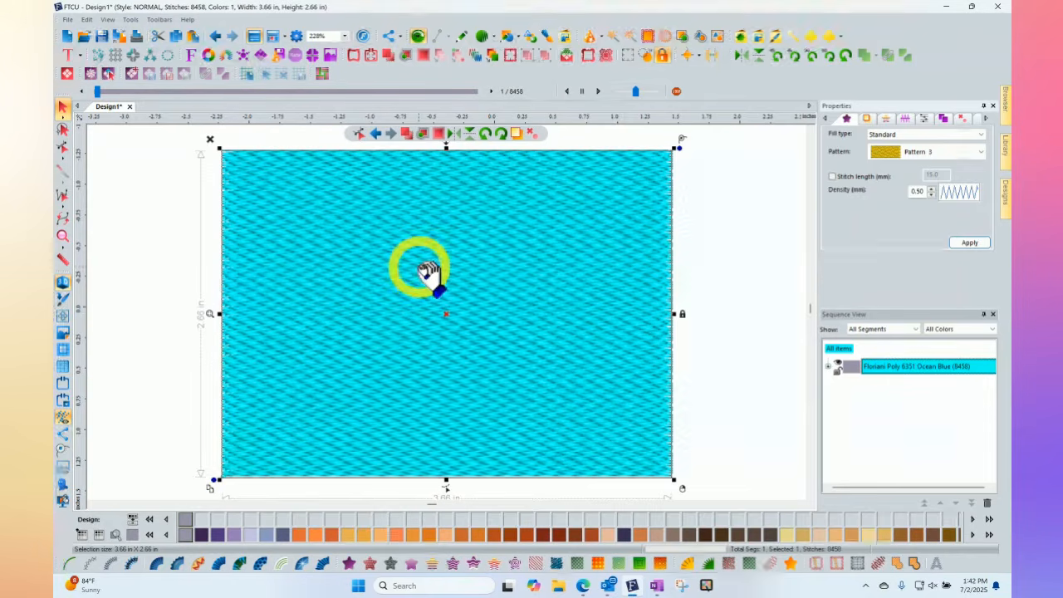
Apply the custom pattern 001 to the rectangle's standard fill
left_click(951, 158)
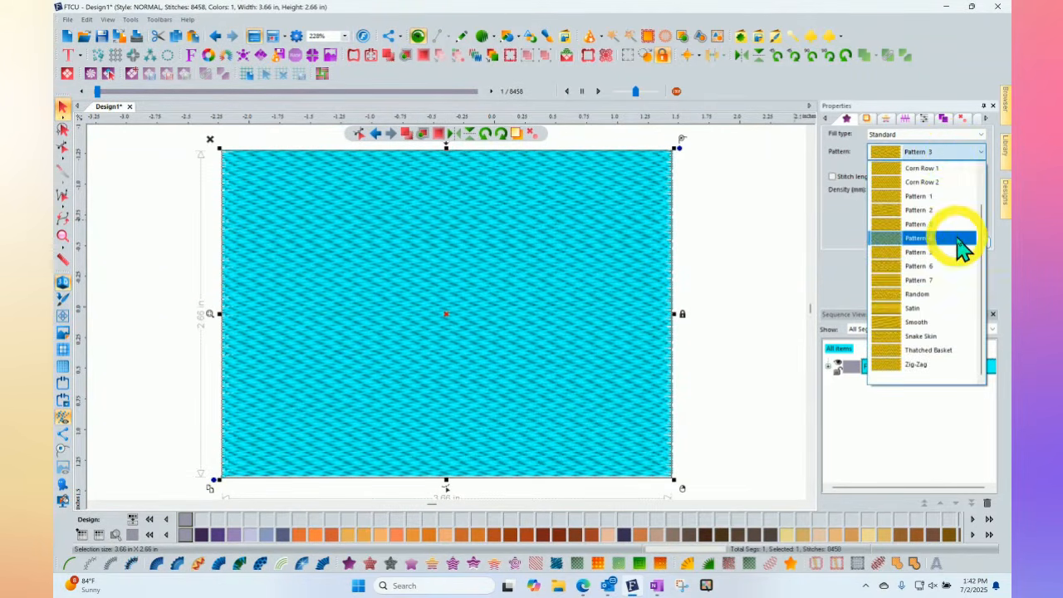
left_click_drag(985, 241, 985, 202)
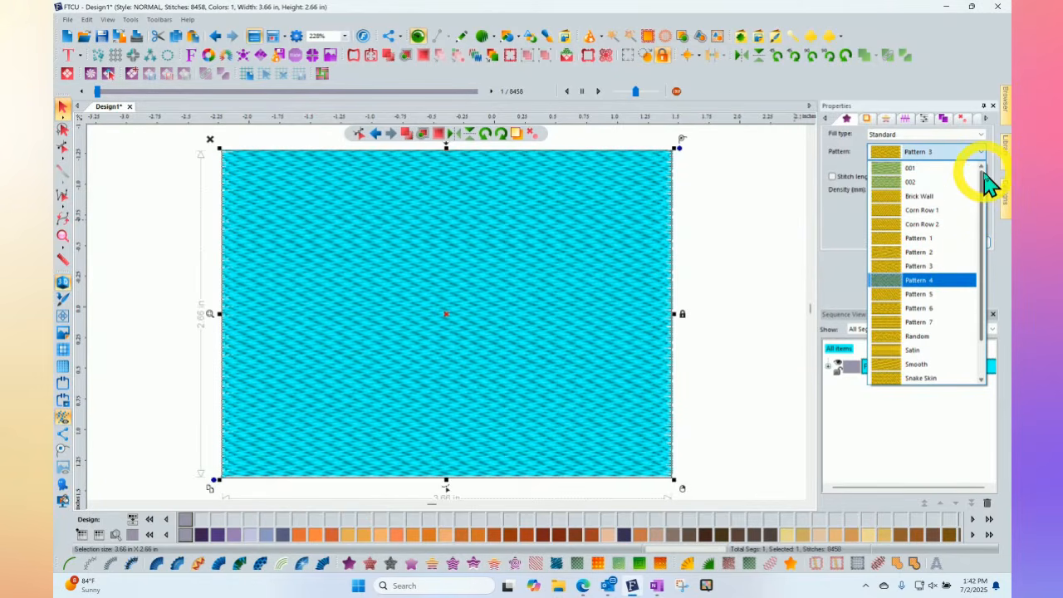
left_click(919, 168)
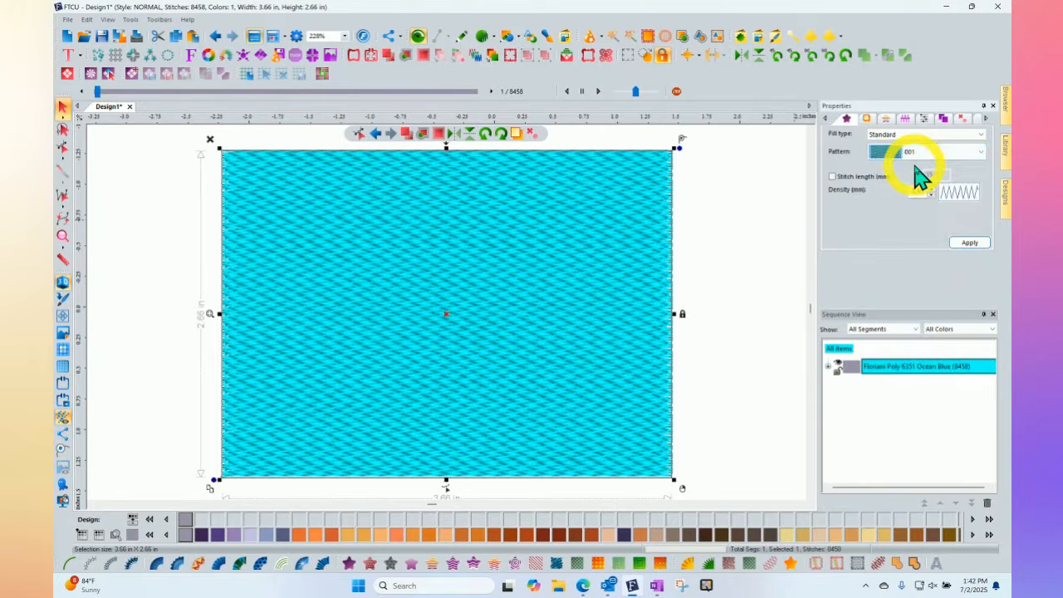
left_click(972, 241)
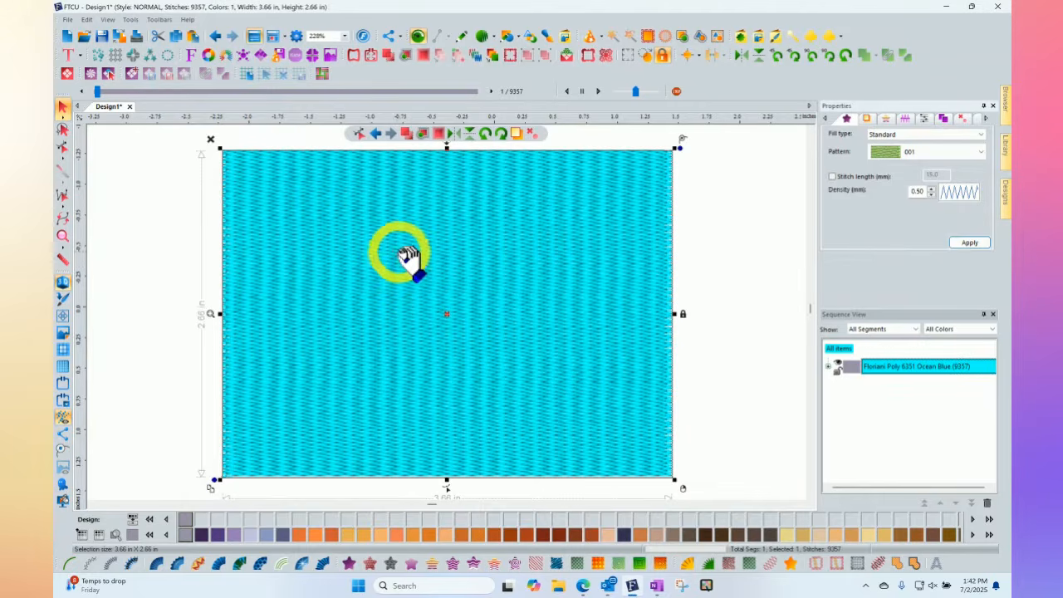
Open the Standard Pattern Editor and load Pattern 1 as the base for a custom pattern
left_click(130, 20)
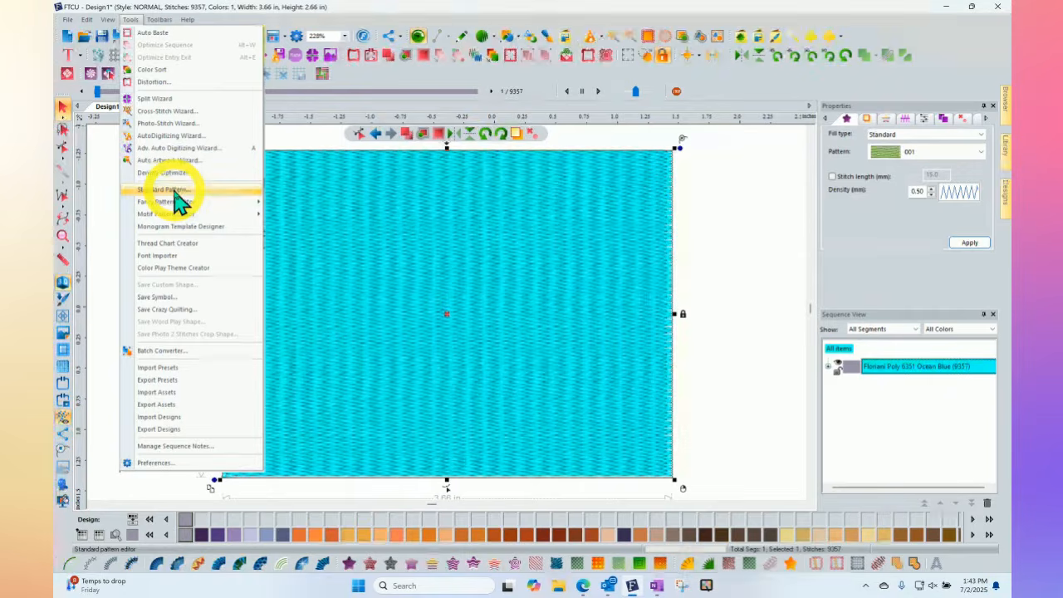
left_click(172, 190)
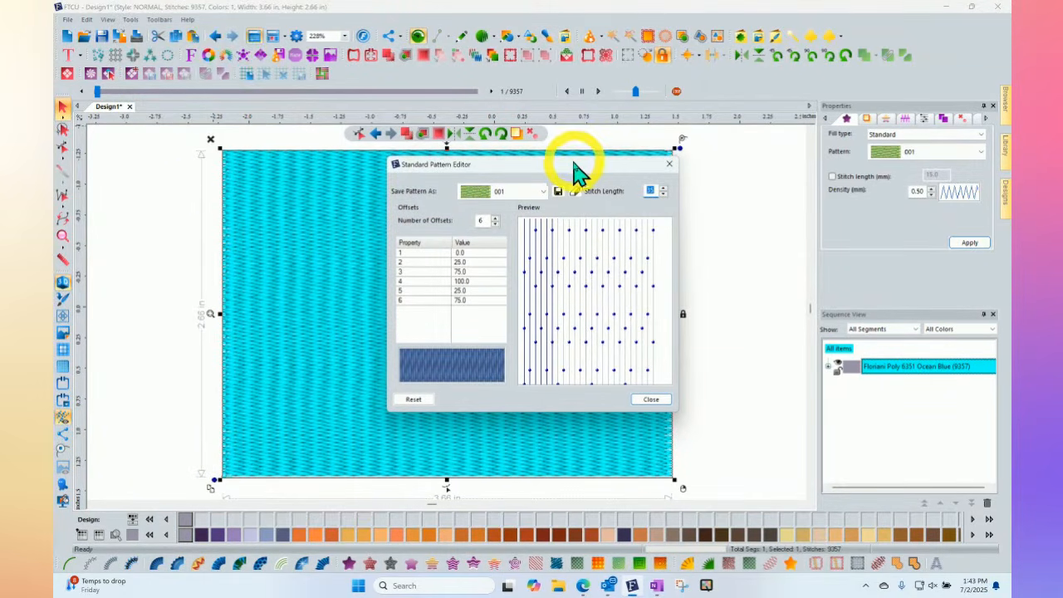
left_click_drag(577, 172, 542, 162)
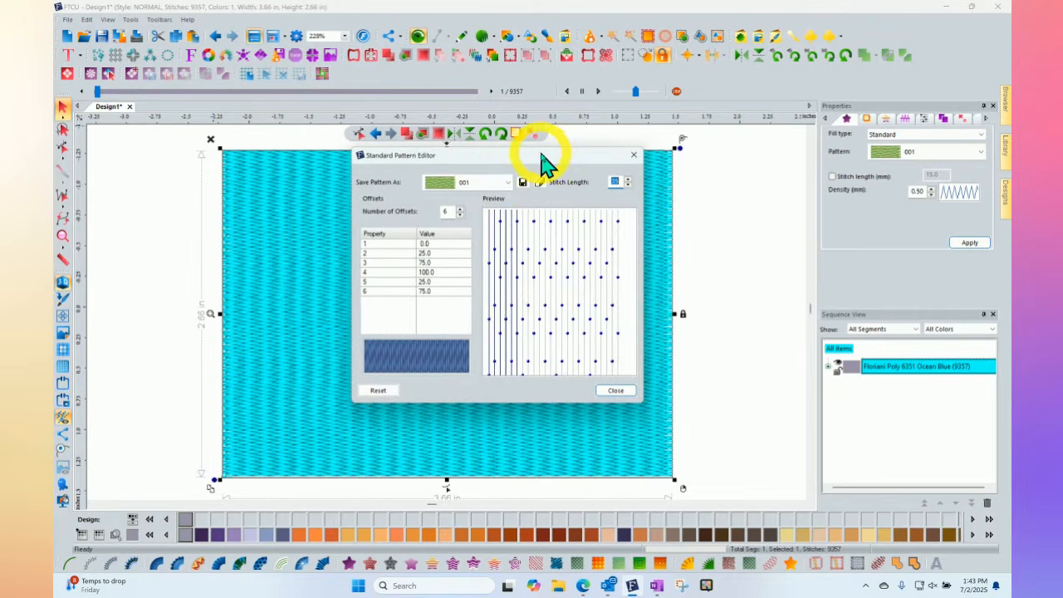
left_click(491, 190)
scroll(489, 216, "down", 5)
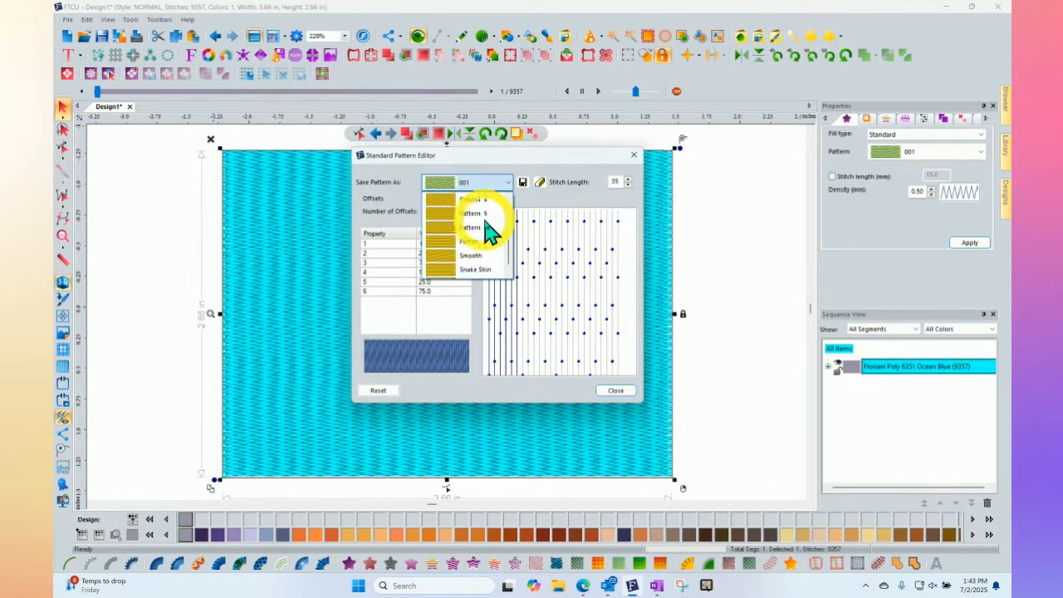
scroll(488, 230, "up", 5)
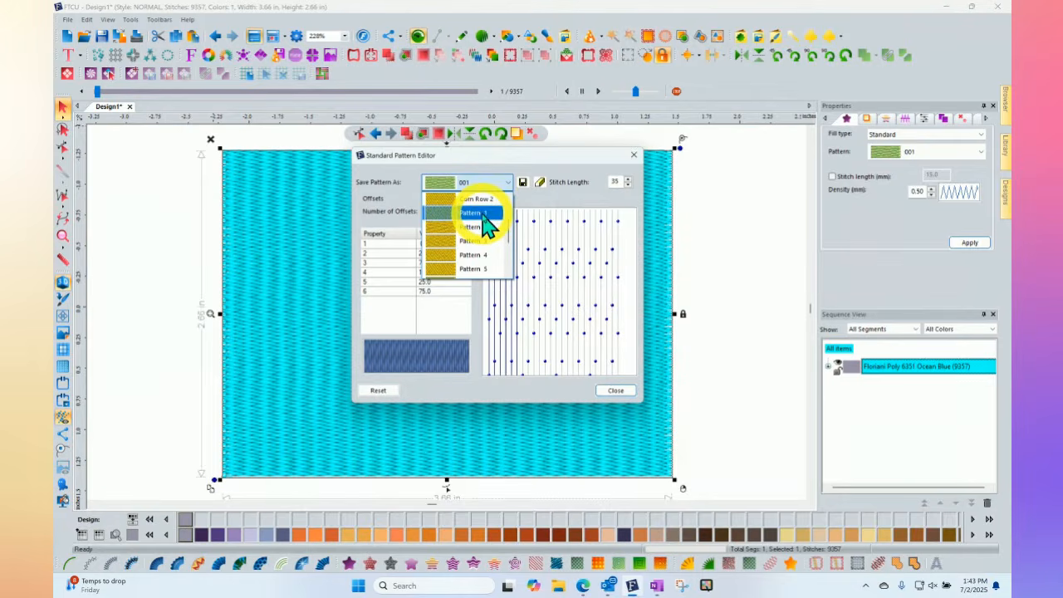
left_click(478, 214)
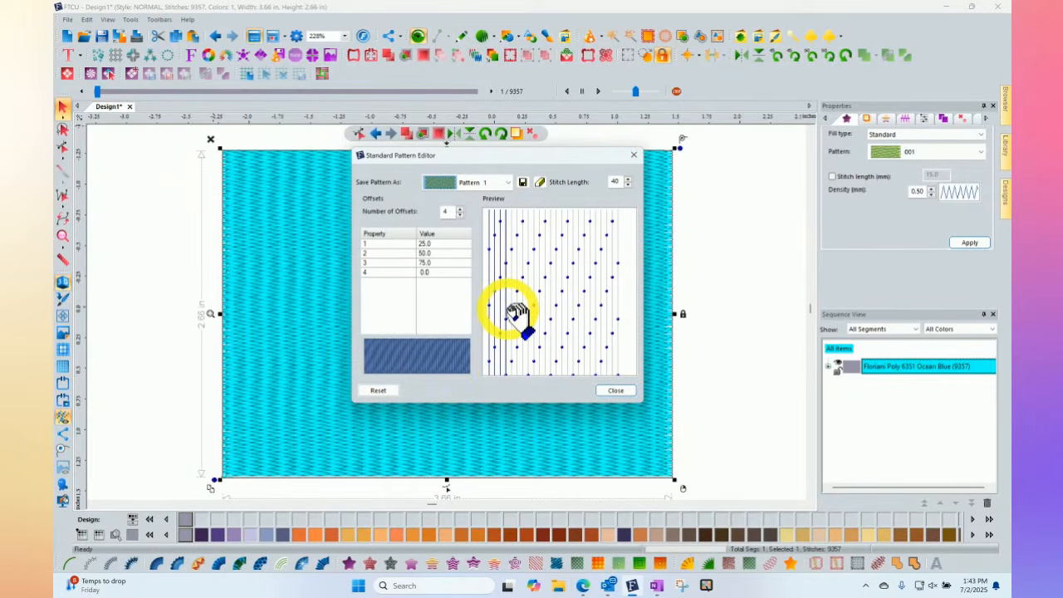
Set the number of offsets to 5 and move the preview's stitch points to offsets 69, 59, 53, 45 and 41
left_click(460, 208)
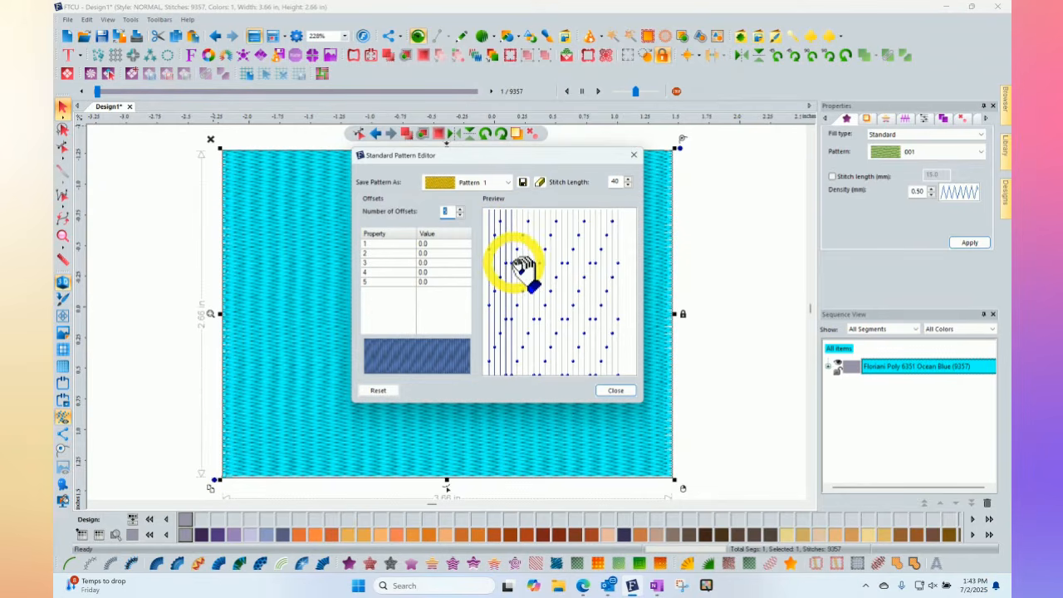
left_click_drag(514, 263, 503, 243)
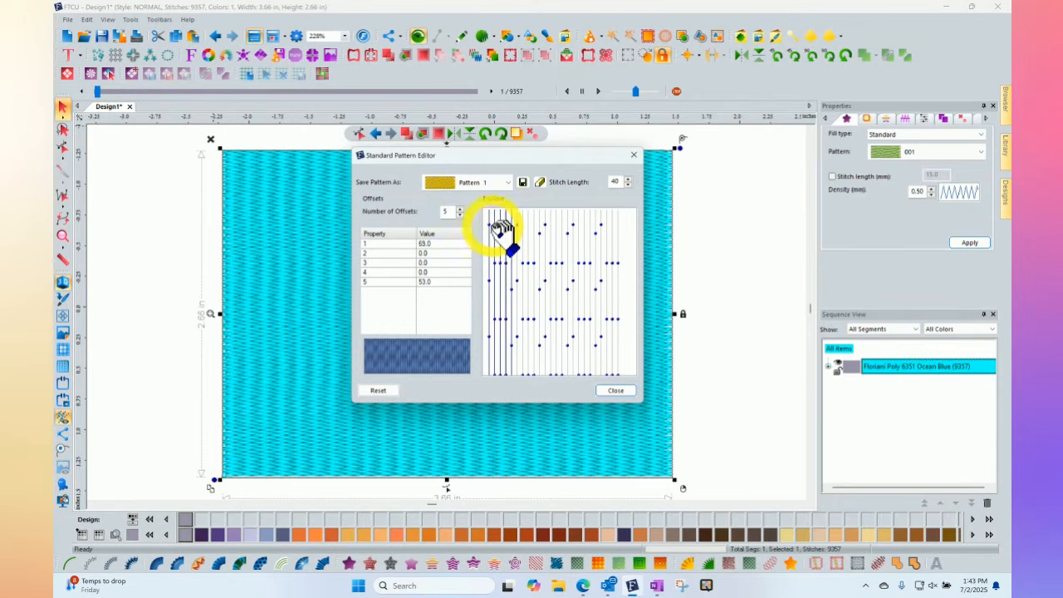
mouse_move(504, 264)
left_mouse_down()
mouse_move(500, 239)
mouse_move(509, 223)
mouse_move(516, 264)
mouse_move(508, 235)
mouse_move(500, 251)
mouse_move(512, 234)
mouse_move(522, 238)
mouse_move(517, 225)
mouse_move(498, 249)
left_mouse_up()
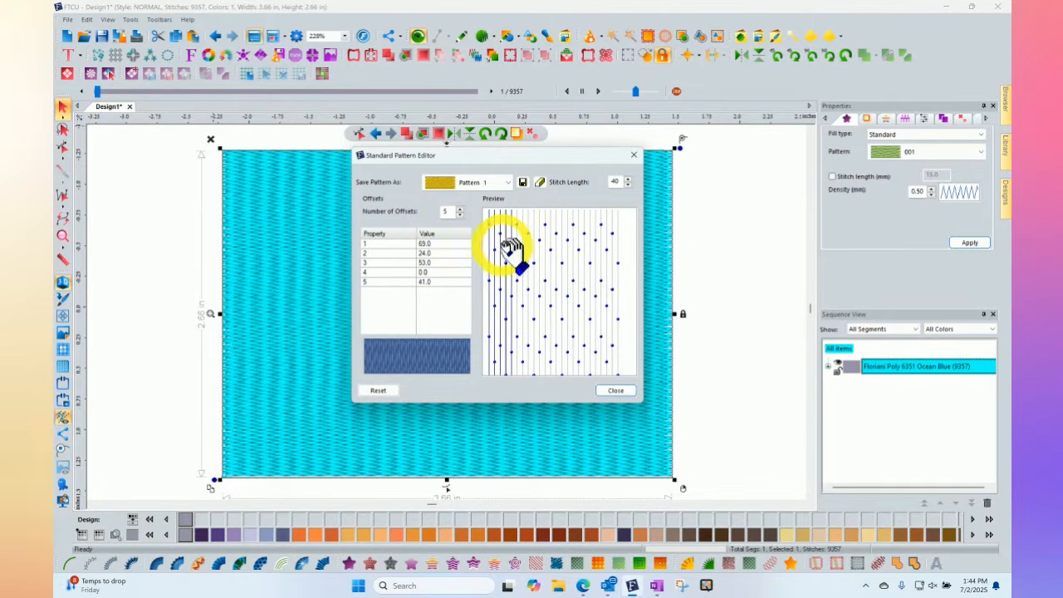
mouse_move(504, 252)
left_mouse_down()
mouse_move(503, 238)
mouse_move(517, 247)
mouse_move(509, 239)
left_mouse_up()
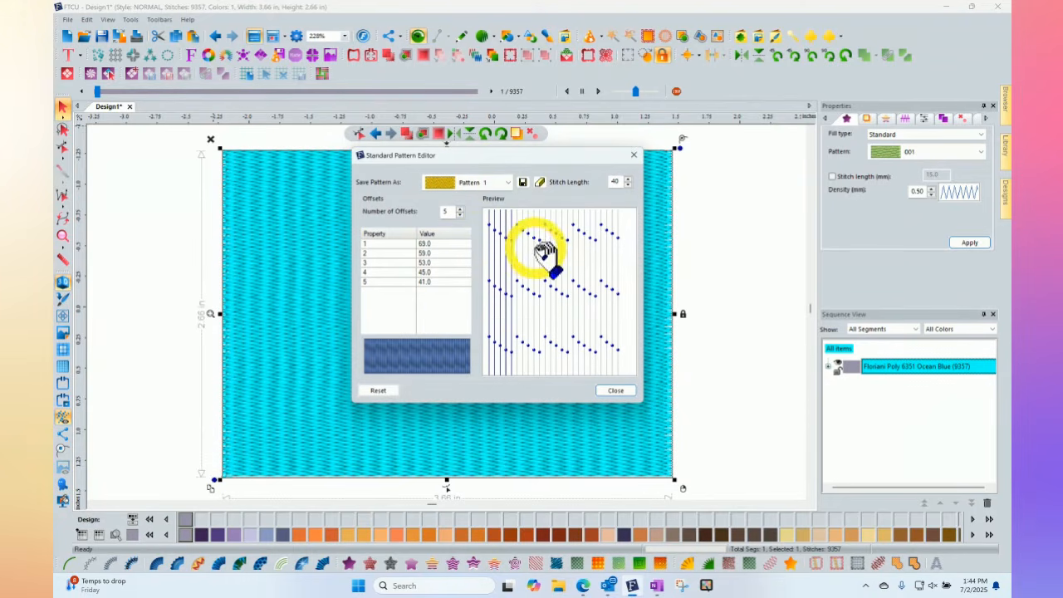
Save the edited stitch pattern as 003 and close the pattern editor
left_click(522, 182)
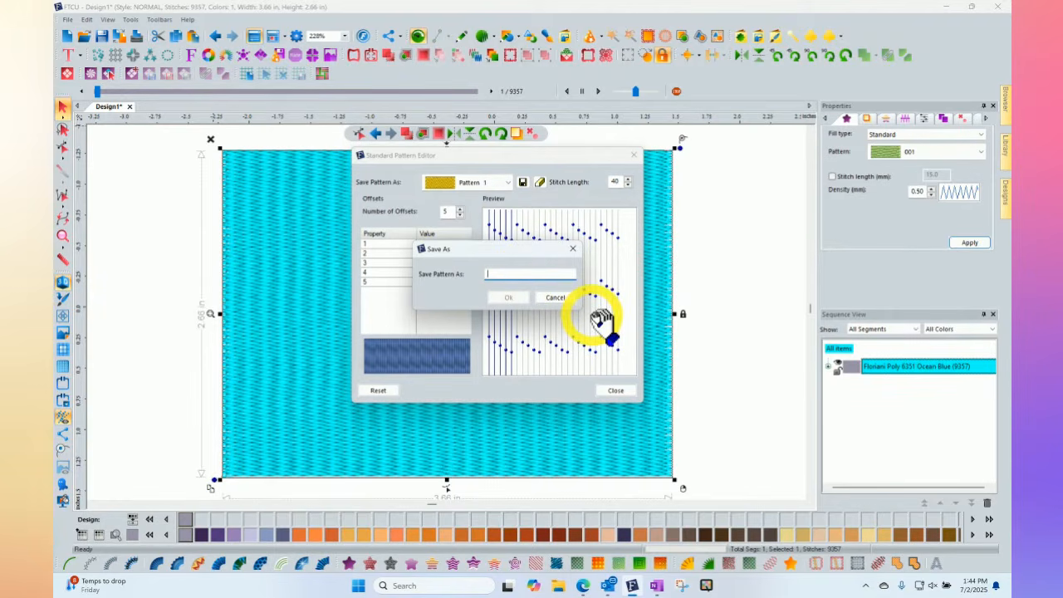
type("005")
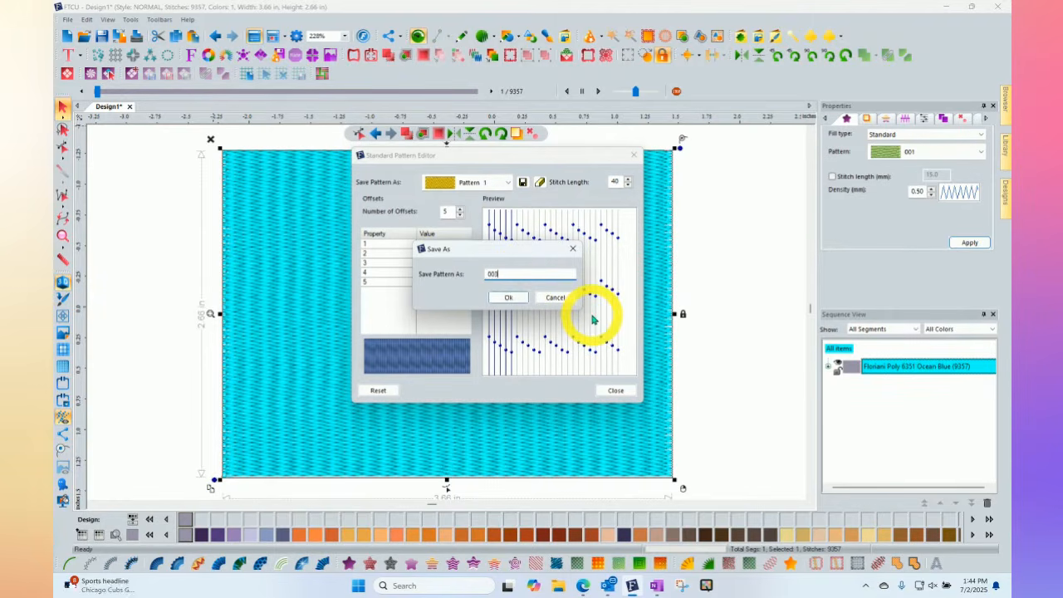
left_click(508, 298)
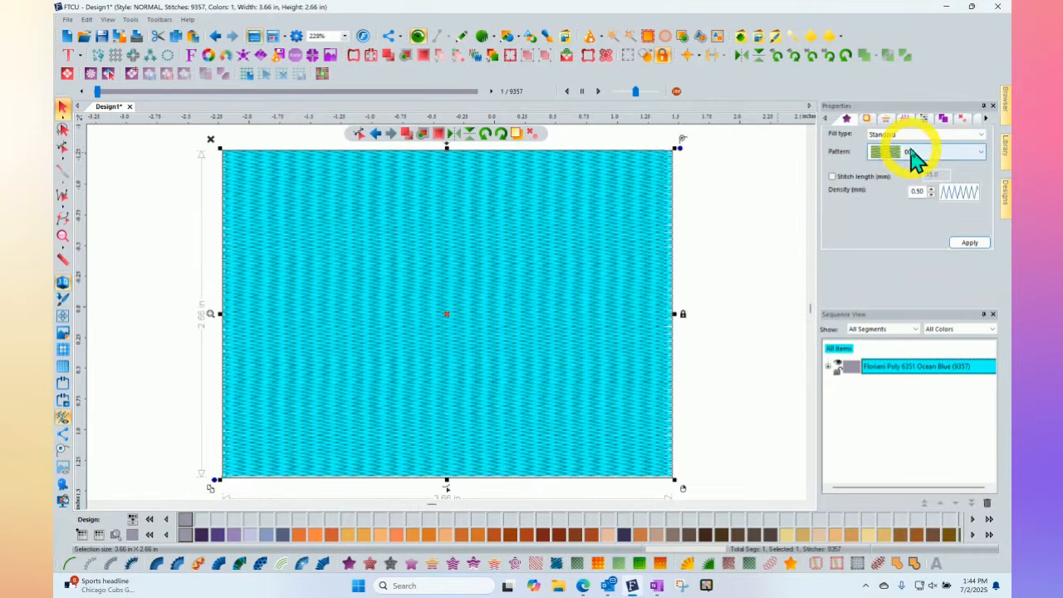
Apply the newly saved custom pattern 003 to the rectangle's fill
left_click(919, 157)
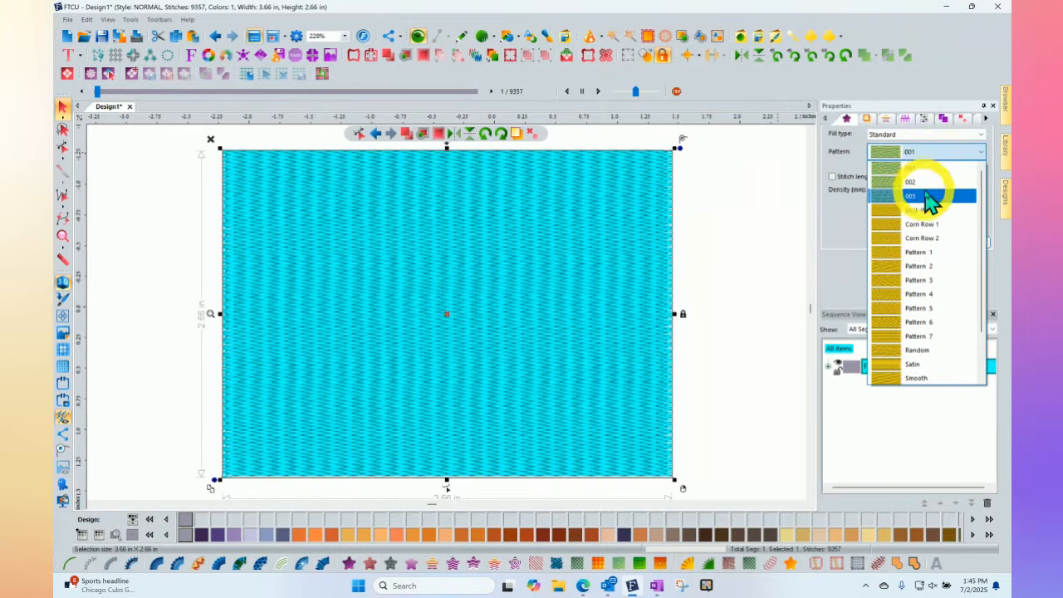
left_click(920, 197)
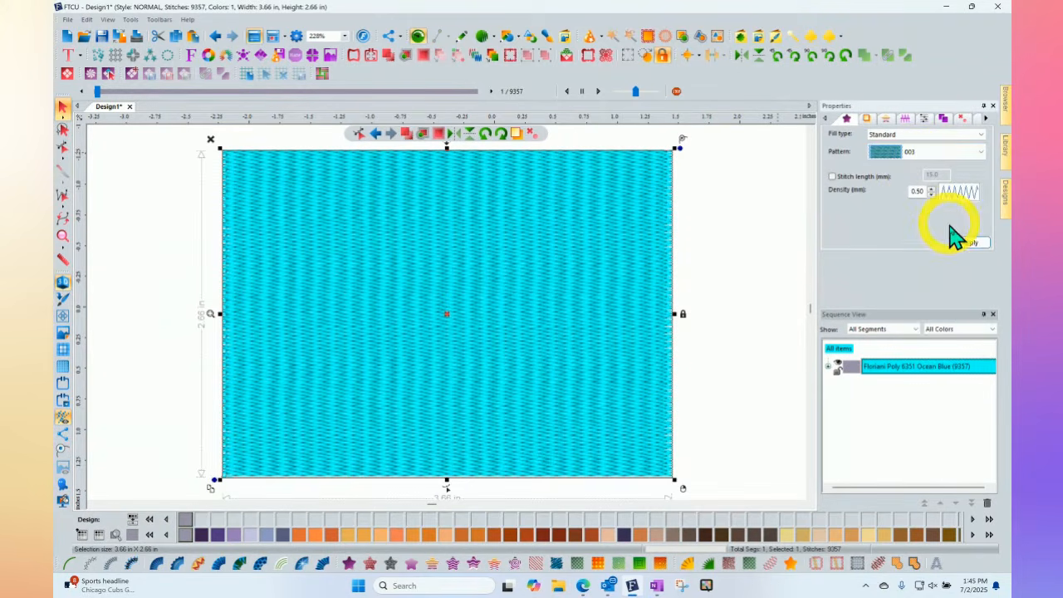
left_click(969, 242)
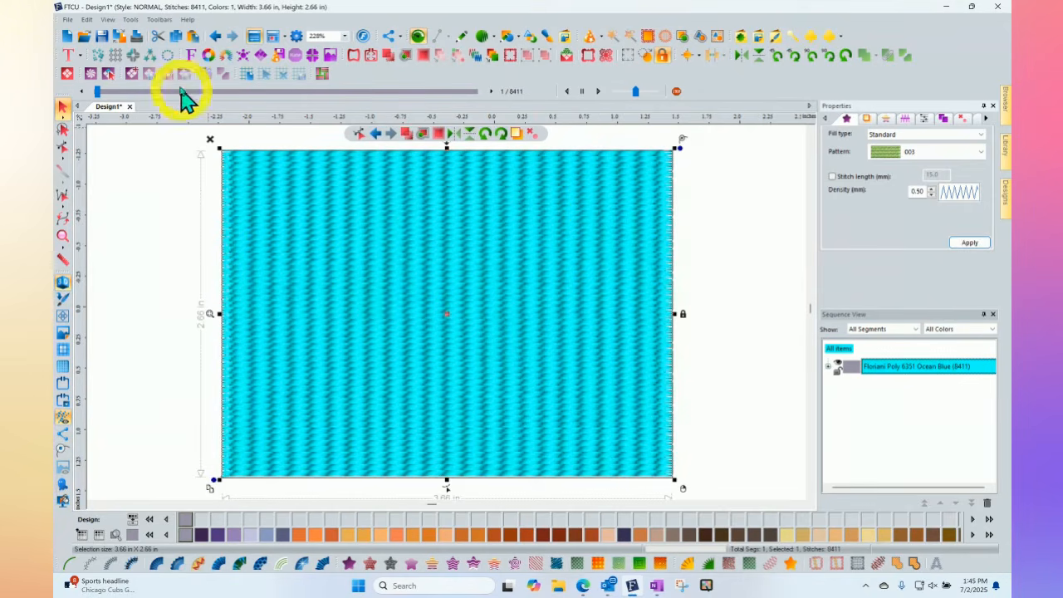
Permanently delete the custom pattern 003 in the Standard Pattern Editor, then close the editor
left_click(133, 20)
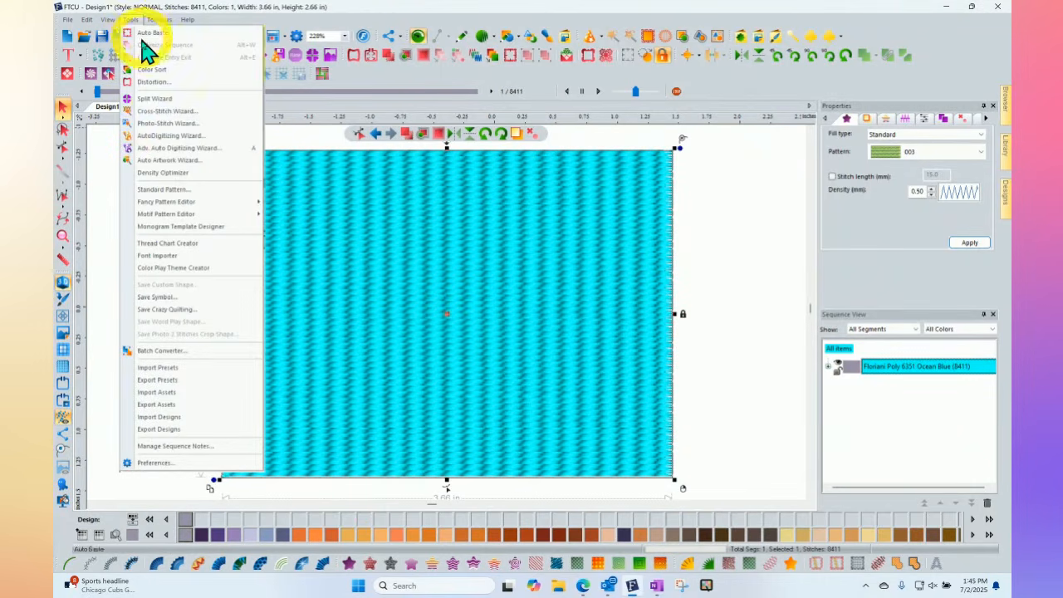
left_click(172, 192)
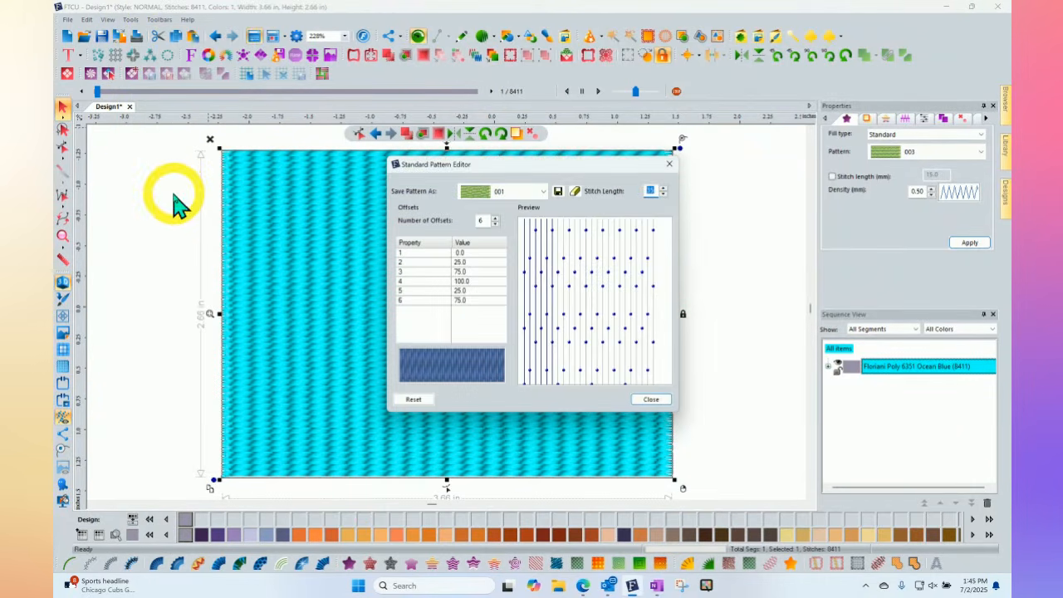
left_click(544, 191)
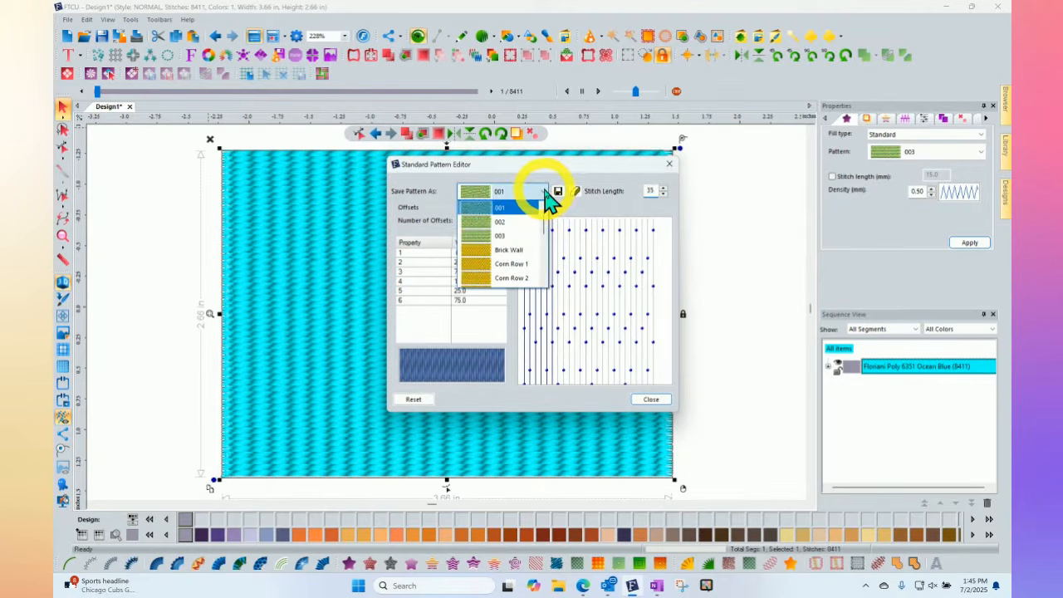
left_click(504, 236)
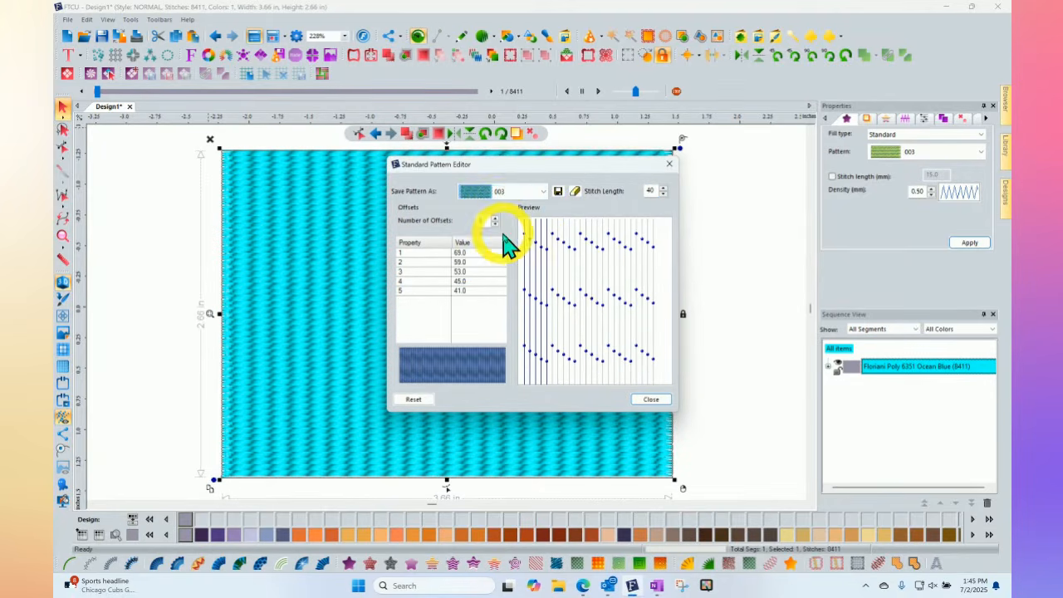
left_click(574, 192)
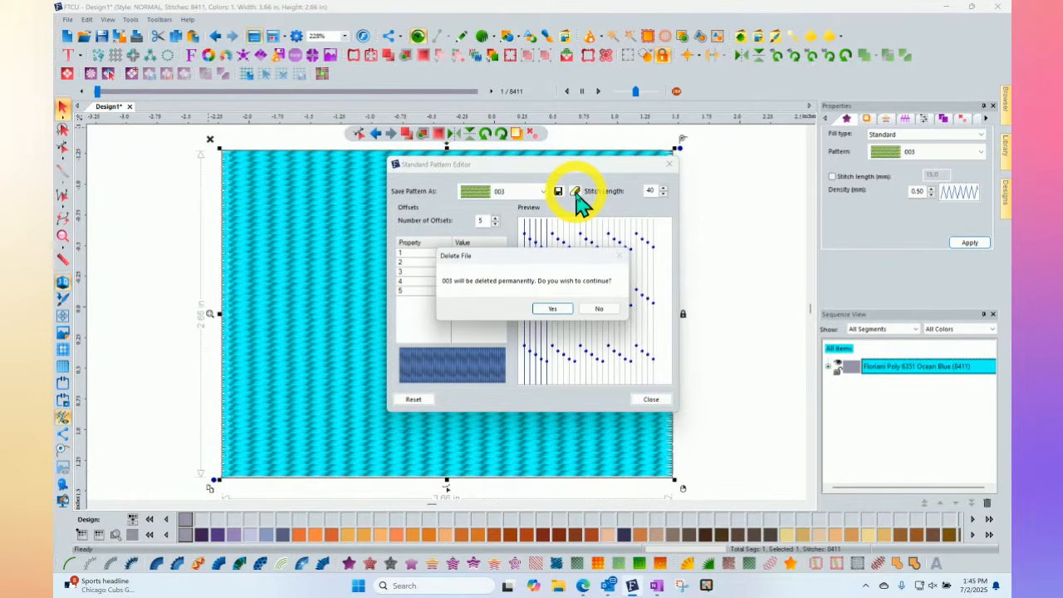
left_click(552, 308)
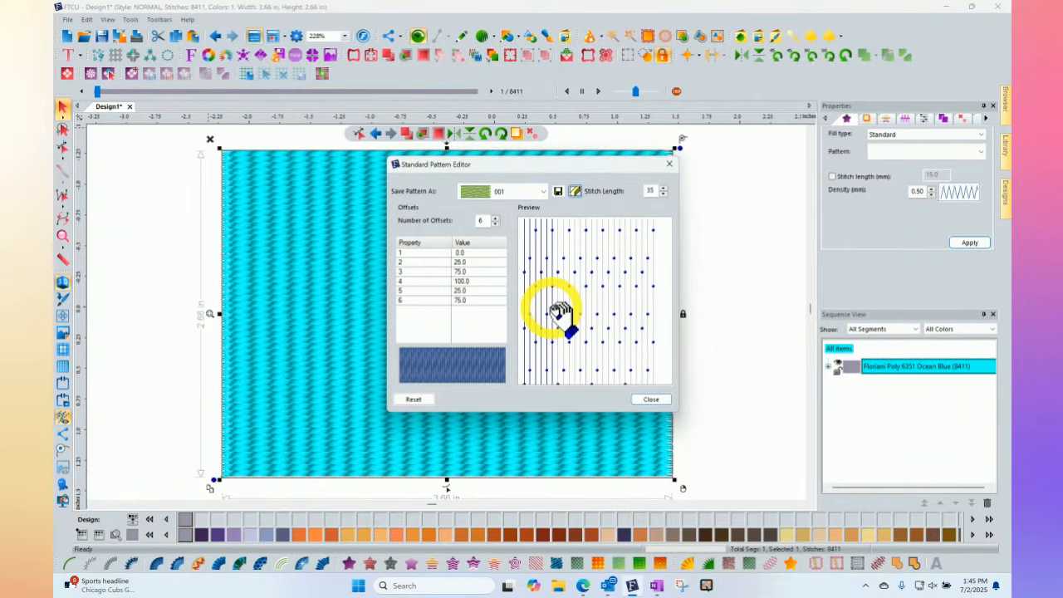
left_click(650, 399)
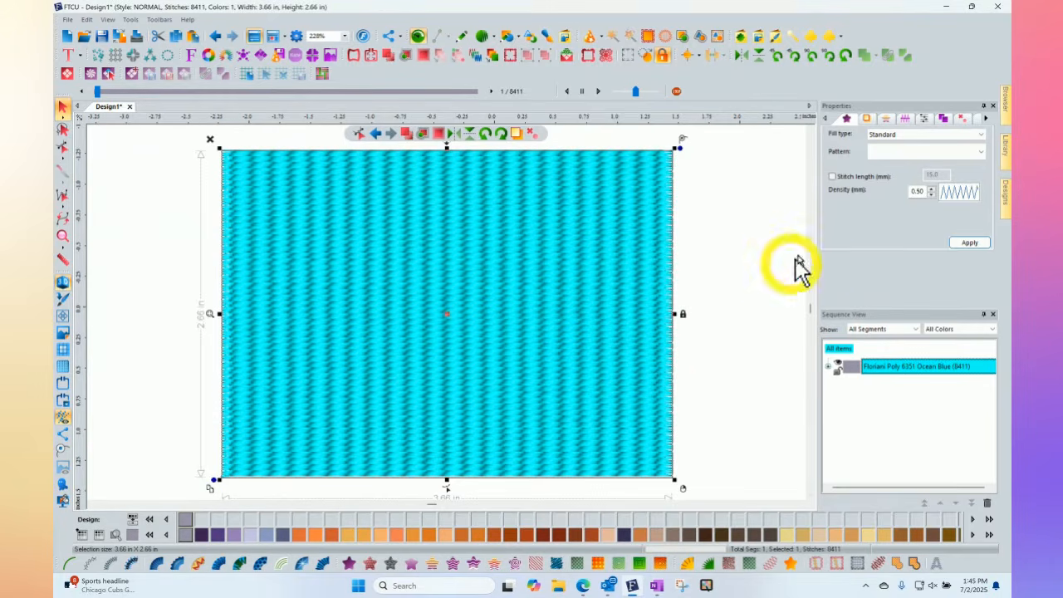
Set the rectangle's standard fill pattern to the custom pattern 002 and apply it
left_click(904, 153)
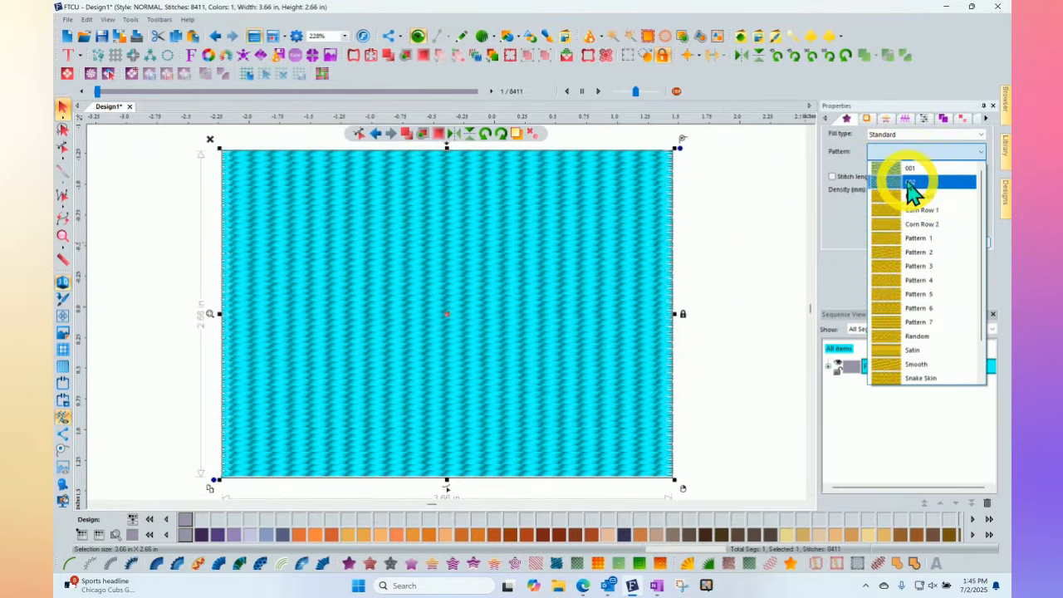
left_click(909, 185)
left_click(968, 242)
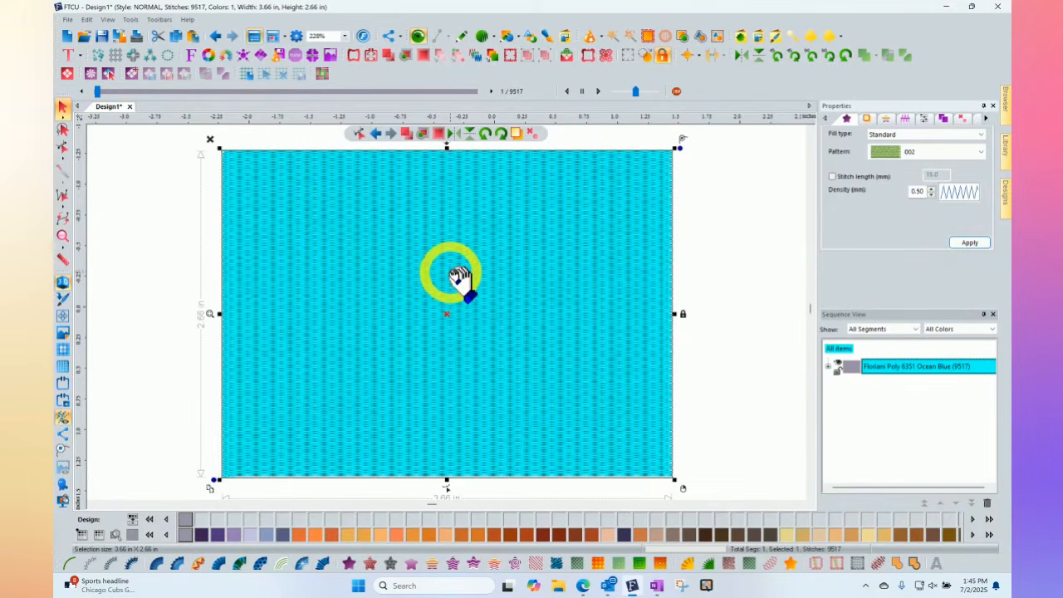
Open the Standard Pattern Editor and load Pattern 2 to examine its offsets and stitch preview
left_click(130, 19)
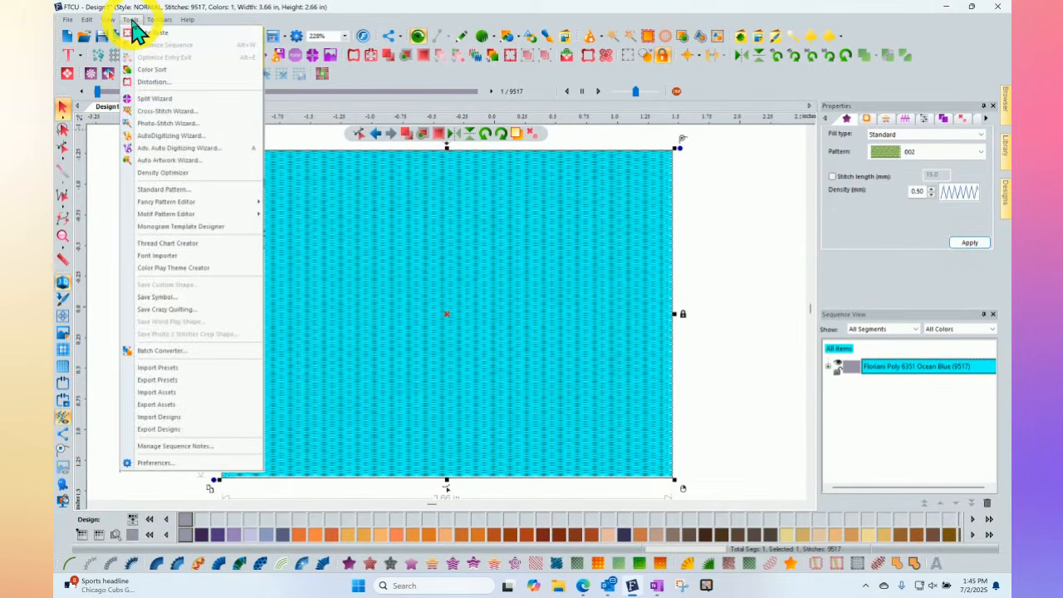
left_click(197, 190)
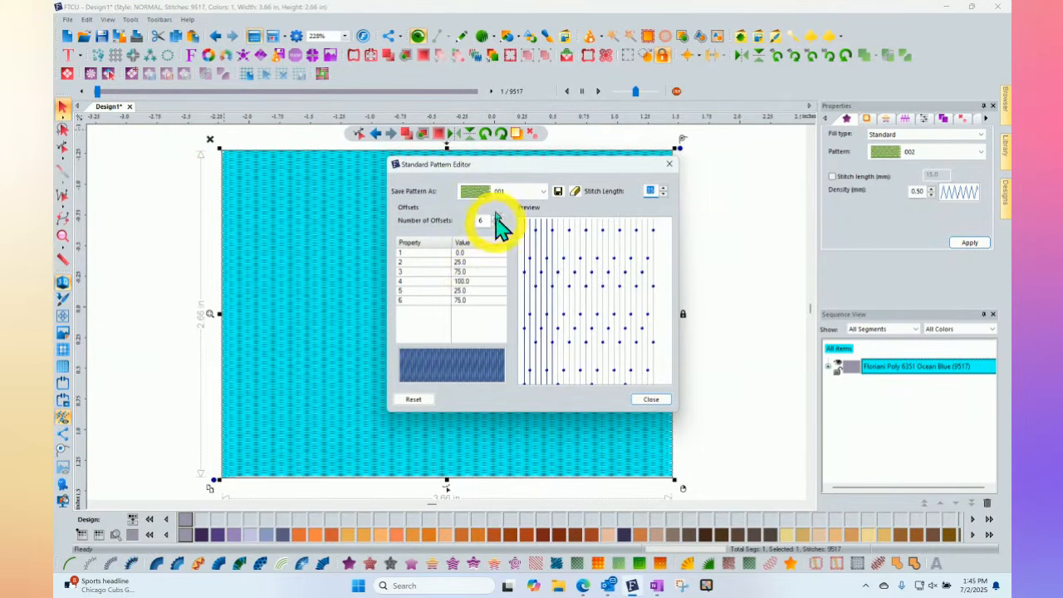
left_click(532, 193)
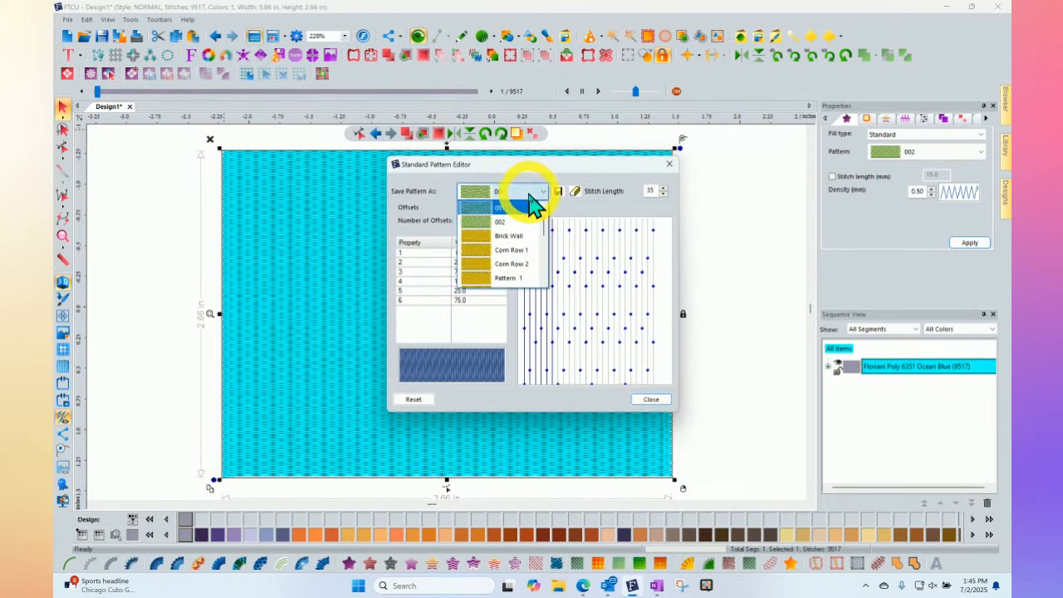
scroll(511, 254, "down", 3)
left_click(515, 250)
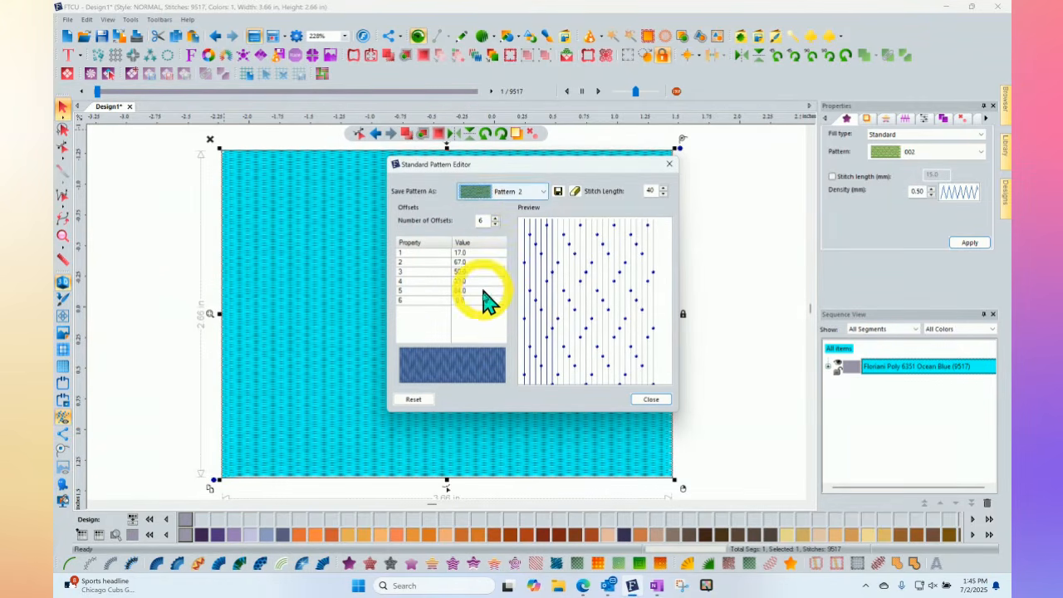
Load Pattern 3, Pattern 4 and Smooth in turn to compare their offsets and stitch previews
left_click(541, 195)
left_click(528, 219)
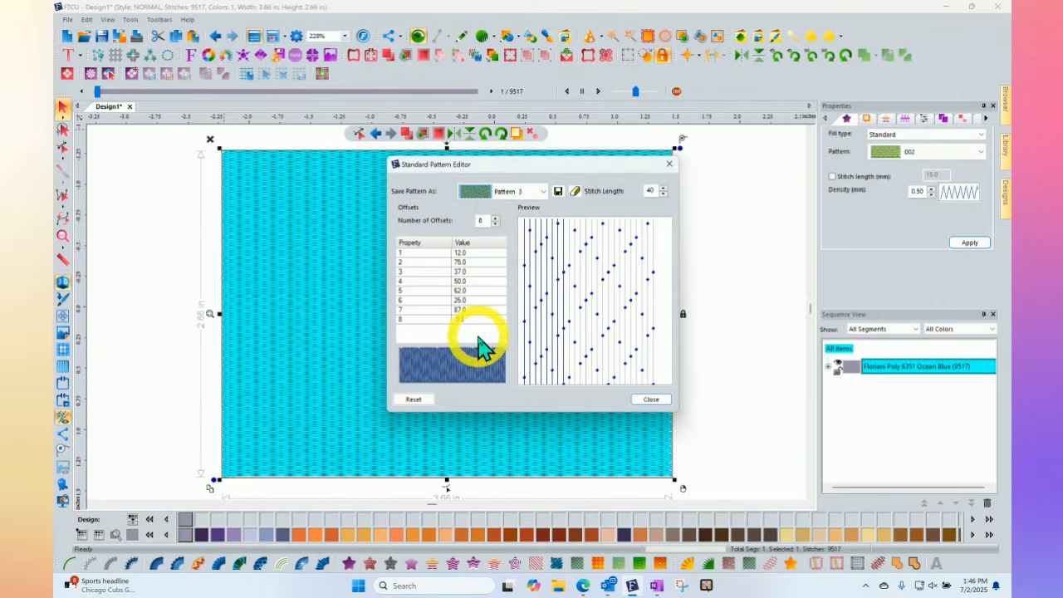
left_click(519, 199)
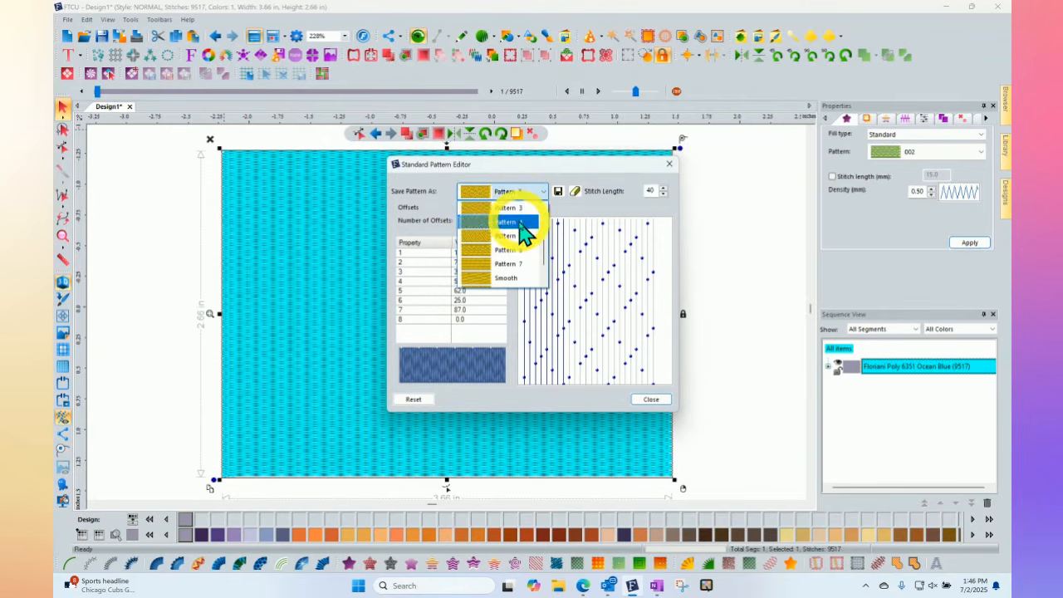
left_click(527, 217)
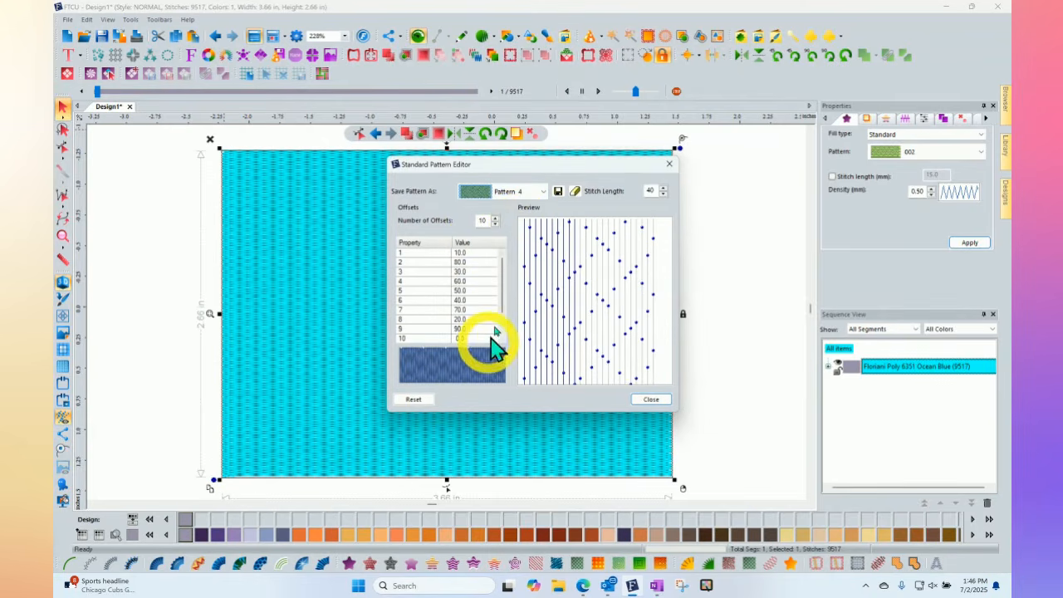
left_click(518, 193)
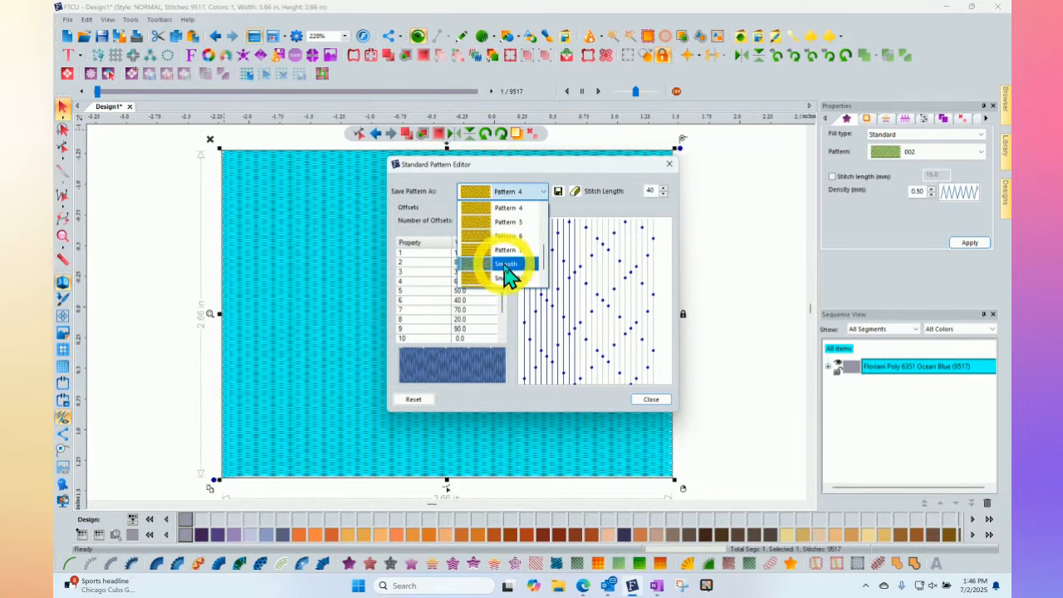
left_click(505, 263)
Load the Zig-Zag pattern, change its fourth and fifth offsets to 62 and 70 in the preview, and cancel saving it
left_click(531, 190)
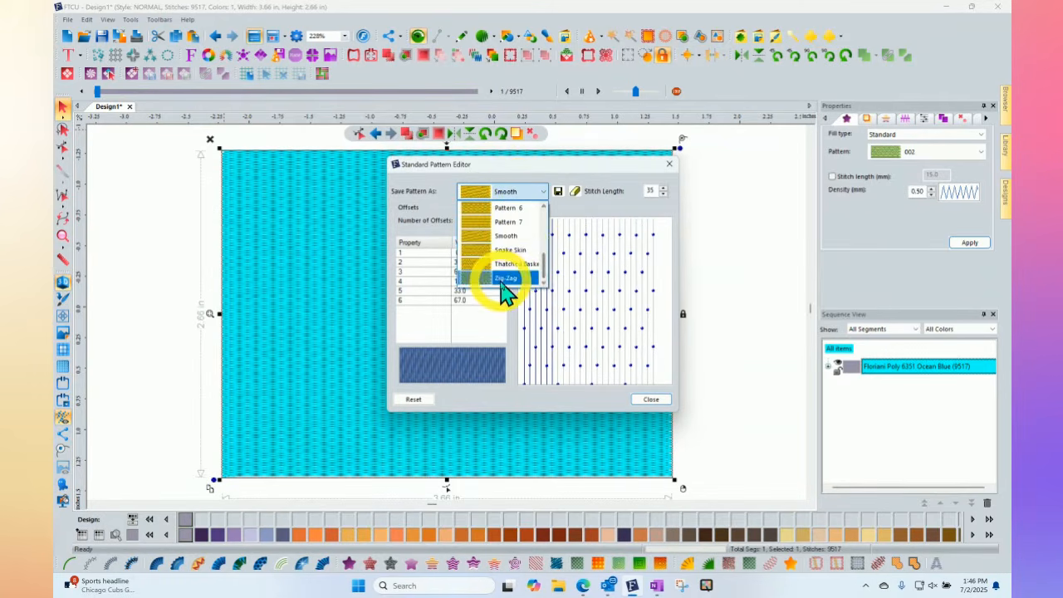
left_click(505, 278)
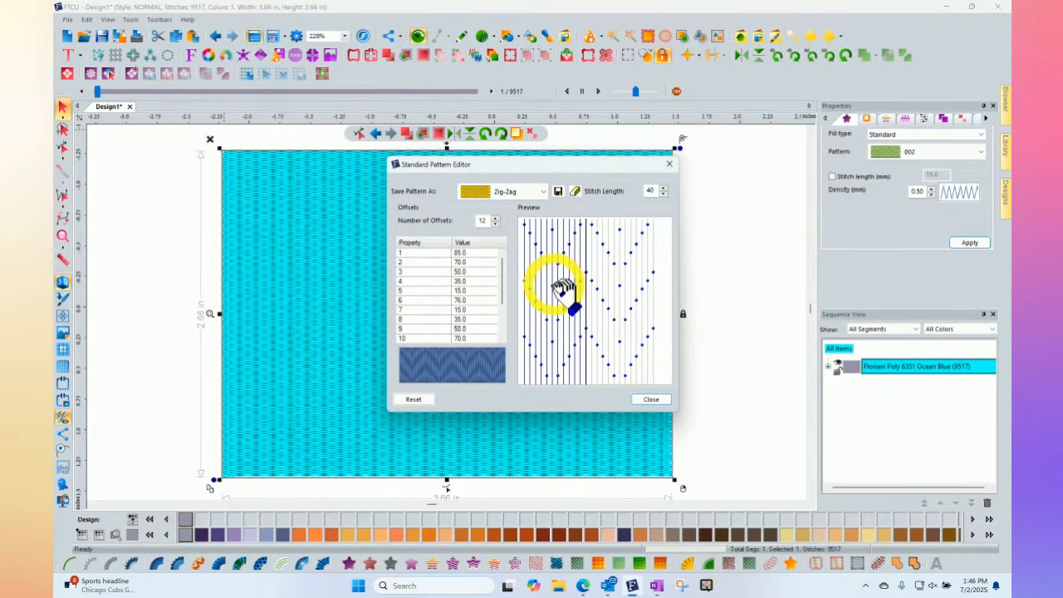
left_click_drag(552, 256, 552, 244)
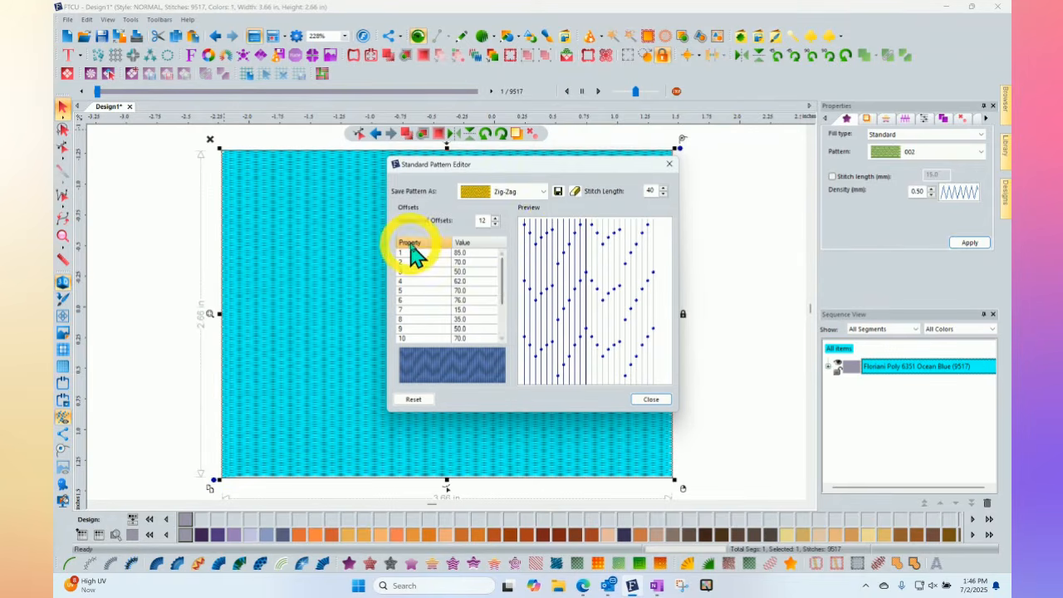
left_click(558, 191)
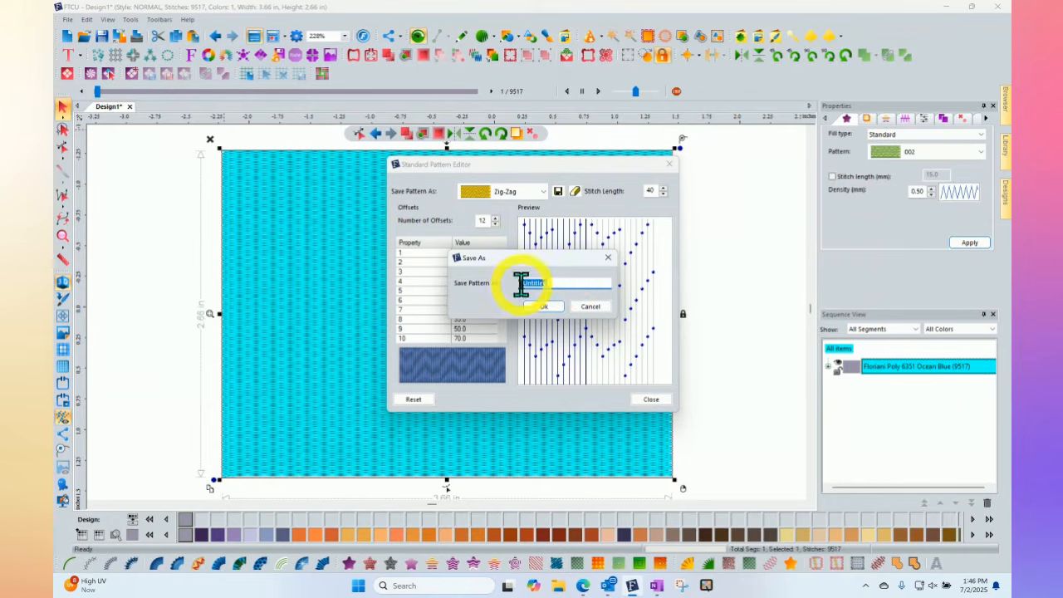
left_click(601, 308)
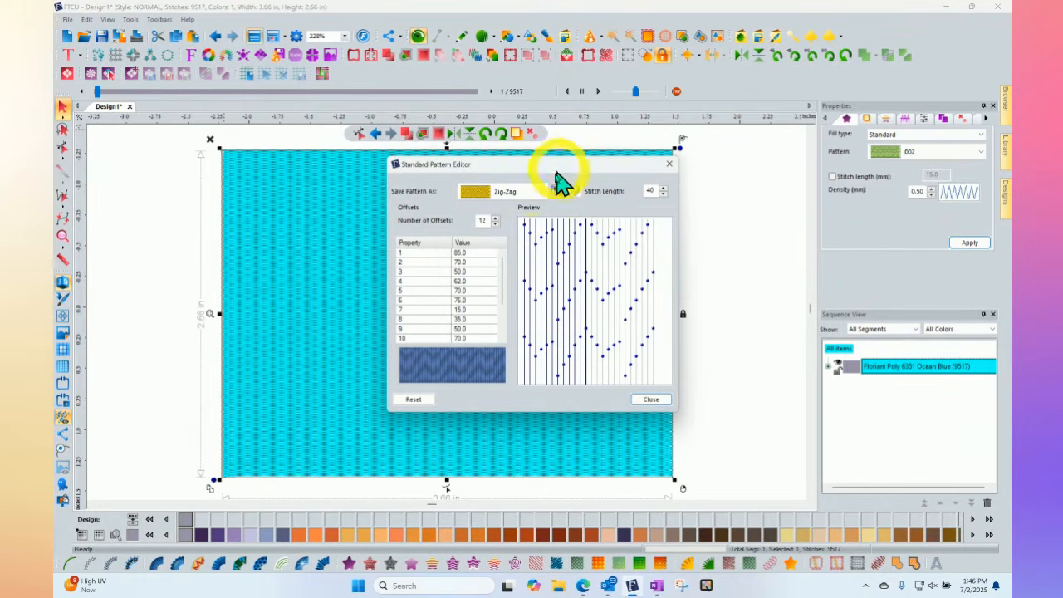
Switch the editor to the Corn Row 1 pattern, cancelling the save of the modified Zig-Zag pattern
left_click(528, 191)
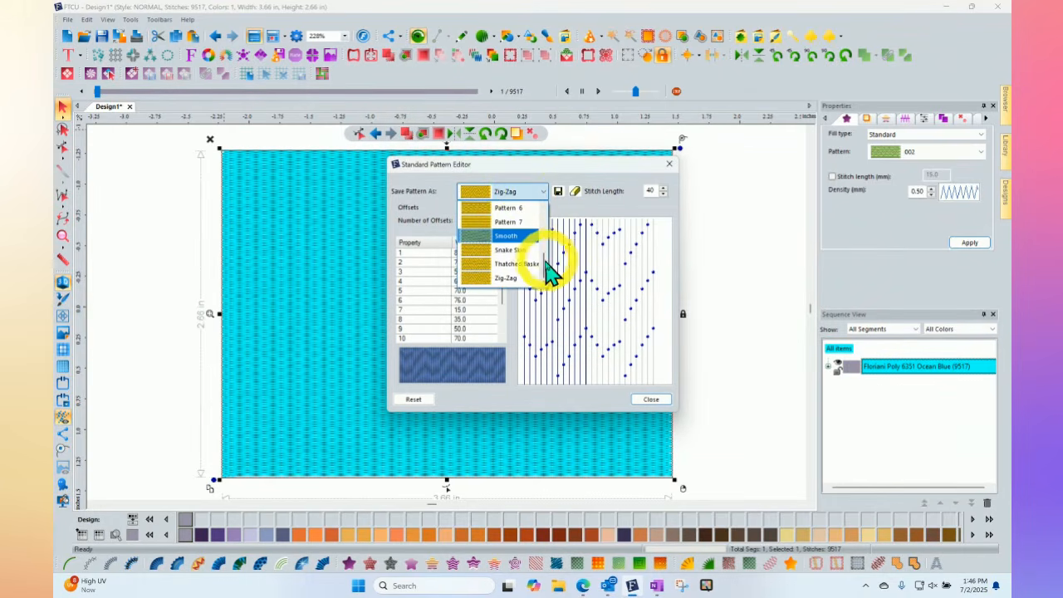
scroll(540, 237, "up", 4)
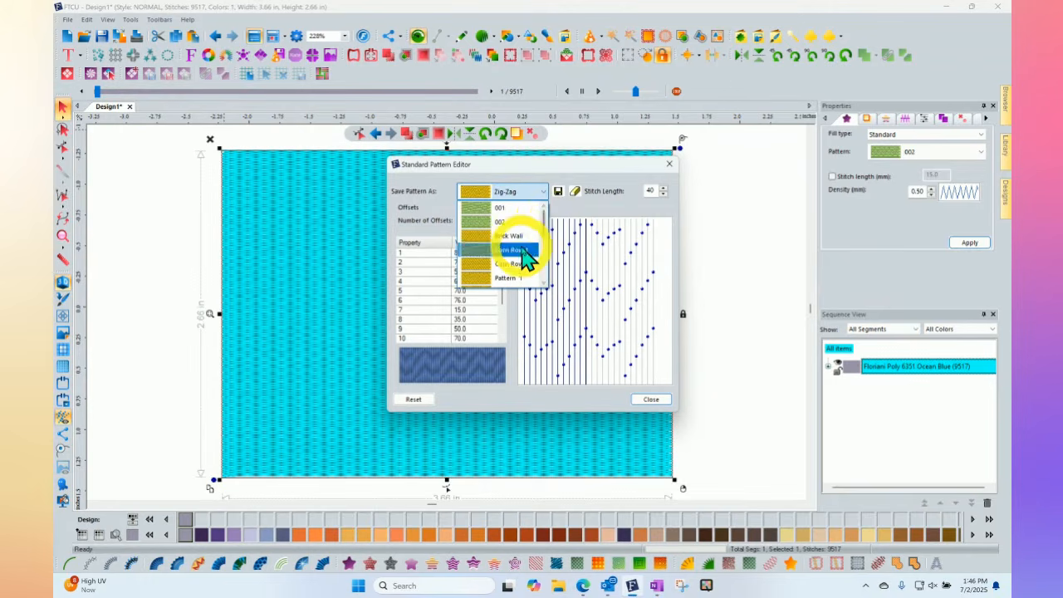
left_click(515, 250)
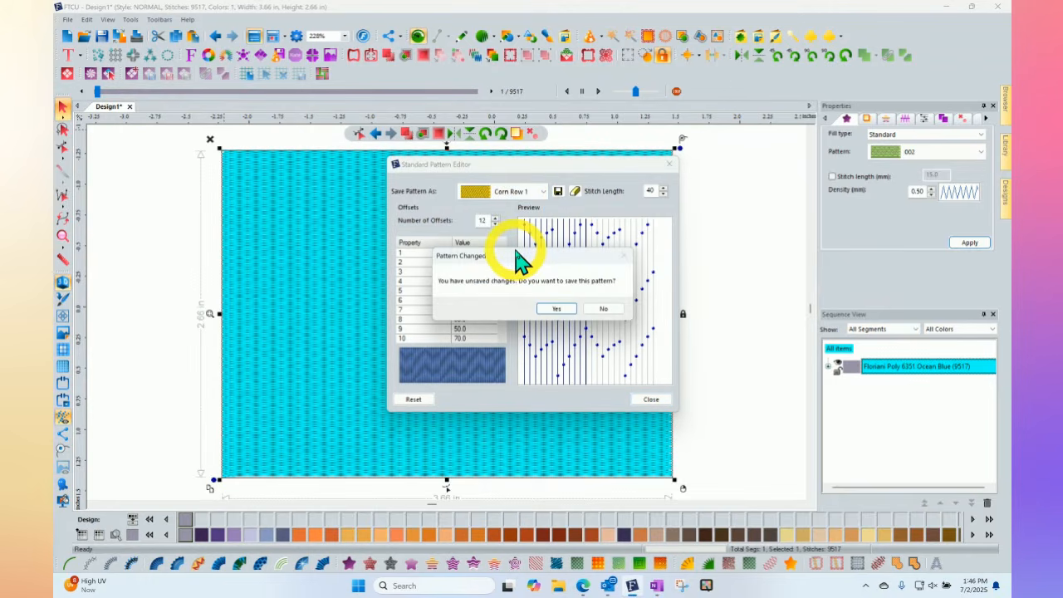
left_click(558, 310)
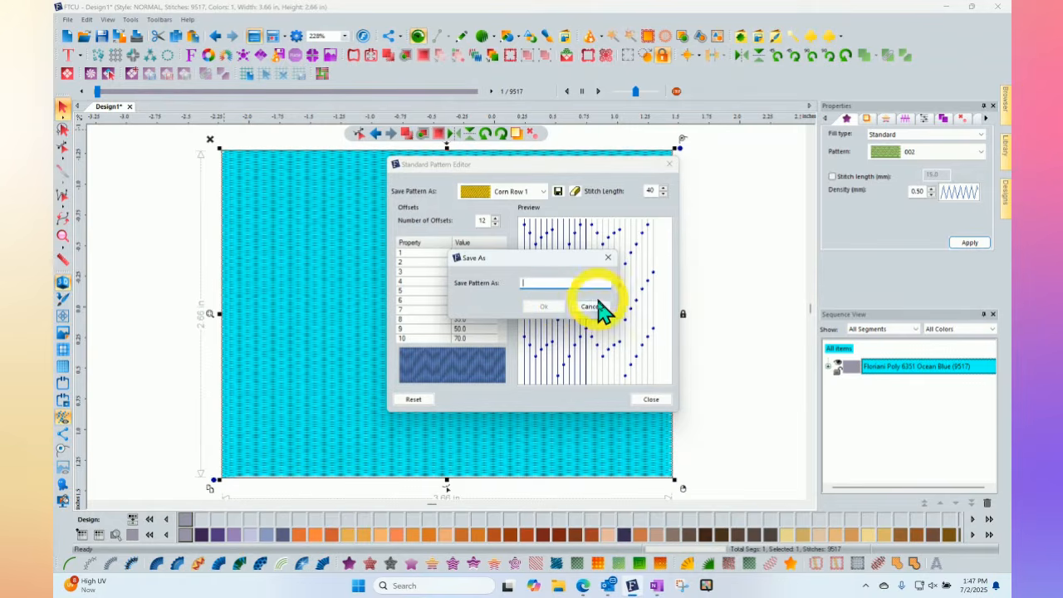
left_click(594, 305)
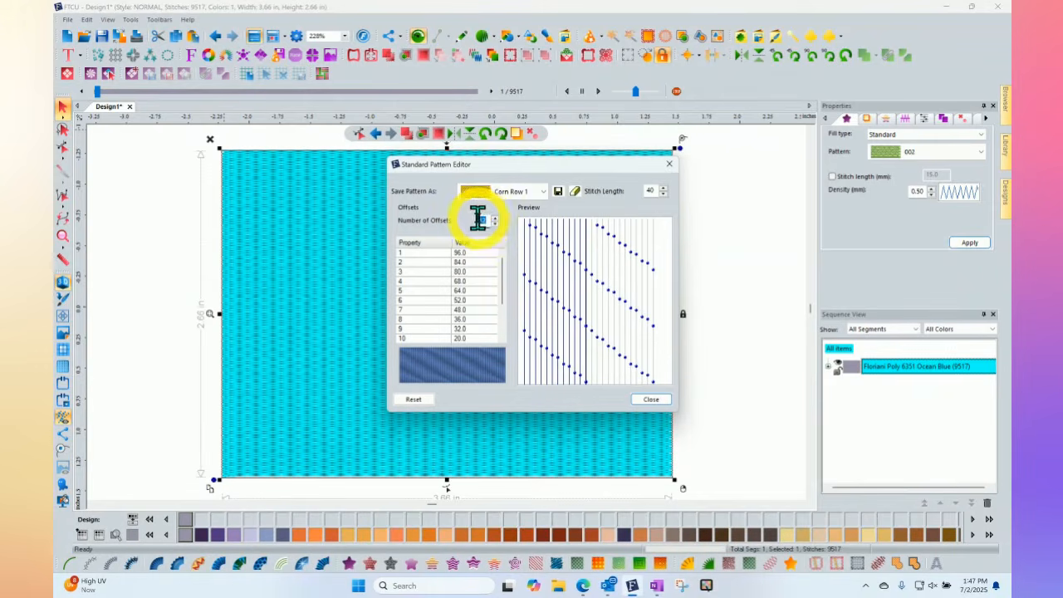
Set Corn Row 1 to 3 offsets, edit their values with 0.33 and 0.66 for the first two, and close the editor without saving
type("3")
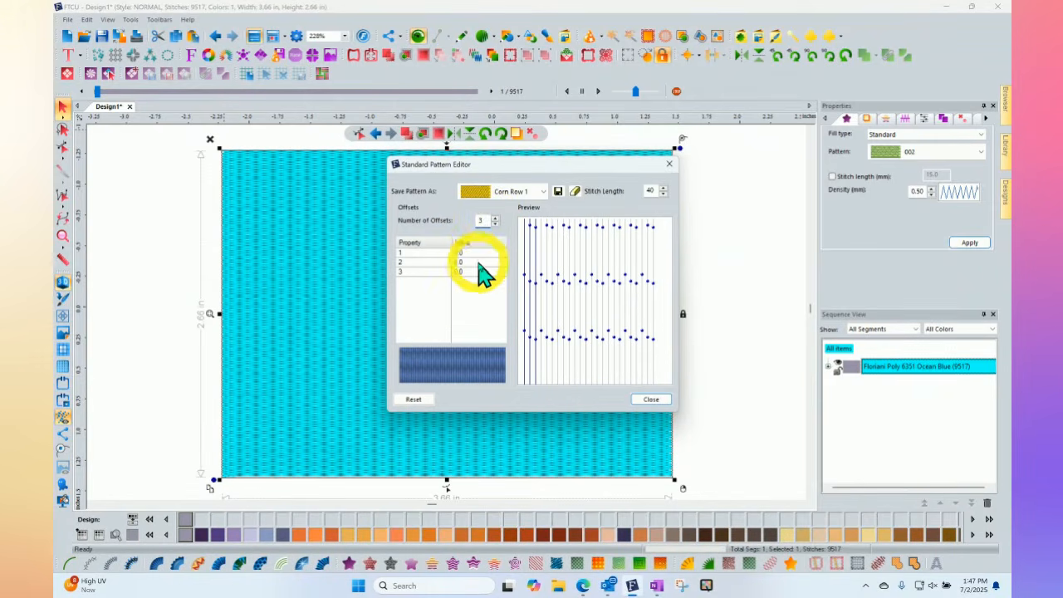
left_click(469, 252)
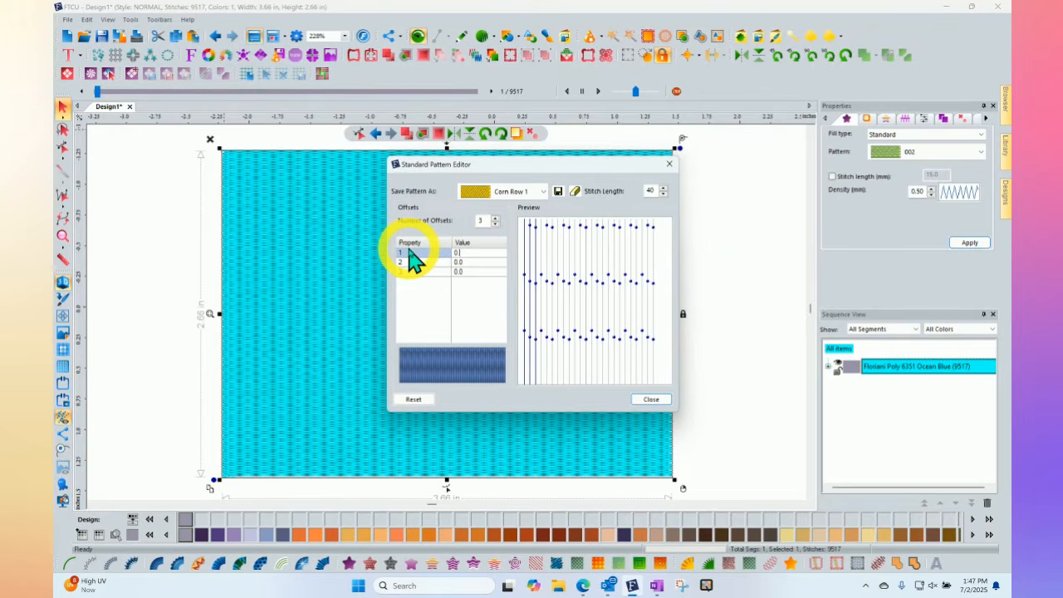
left_click(470, 261)
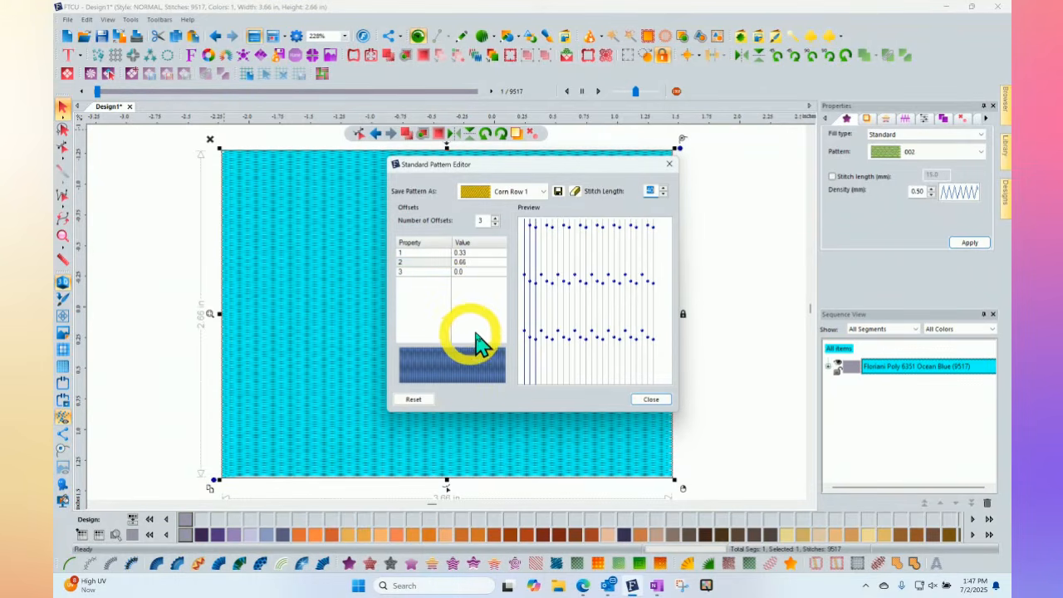
left_click(463, 271)
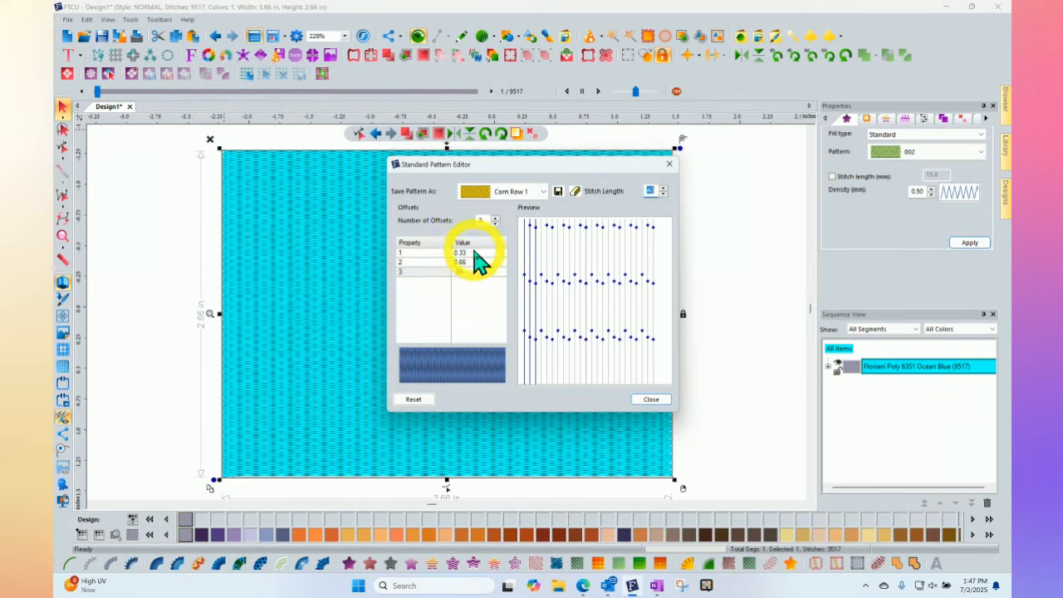
left_click(651, 400)
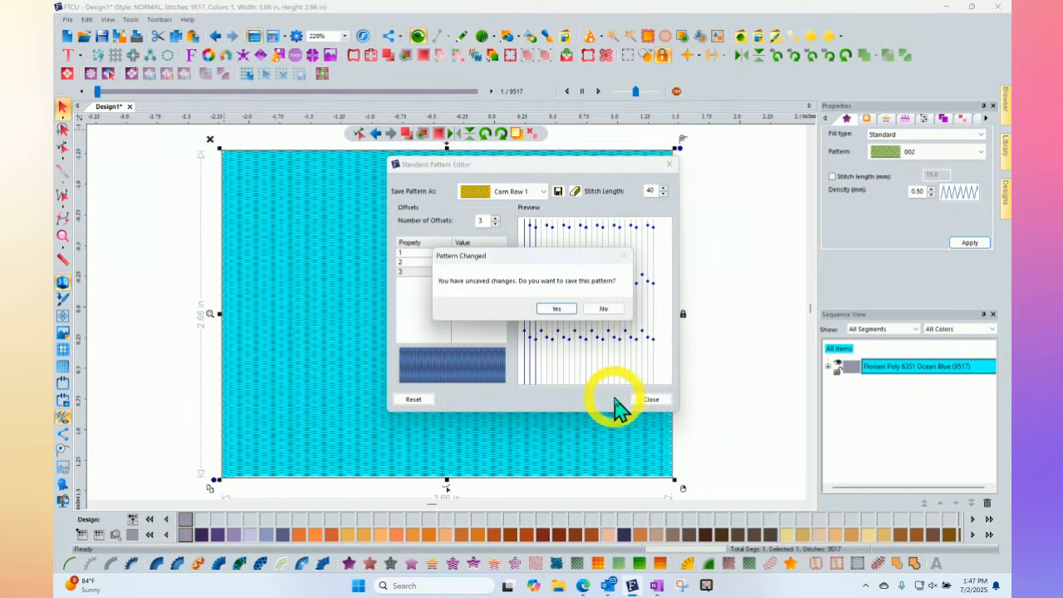
left_click(605, 310)
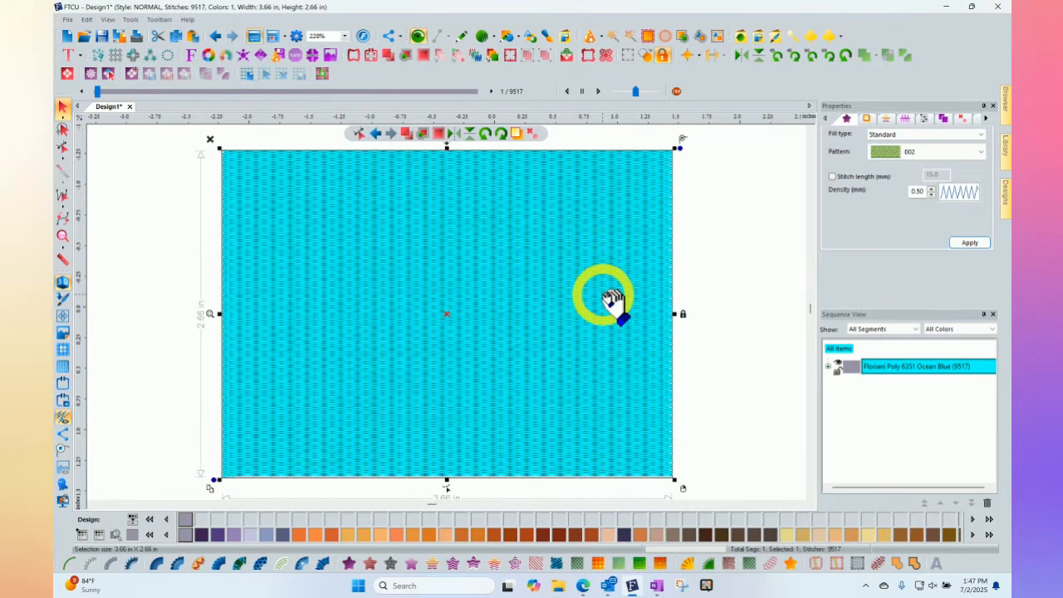